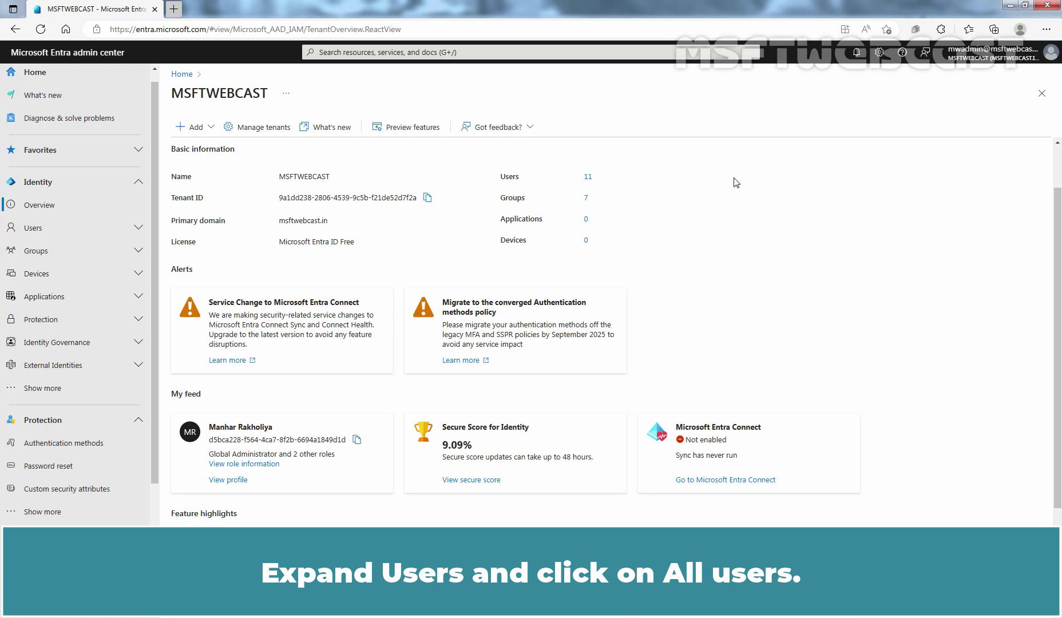
- Open the test user's Authentication methods page from All users, which lists no registered methods
{"action": "left_click", "coordinate": [85, 229]}
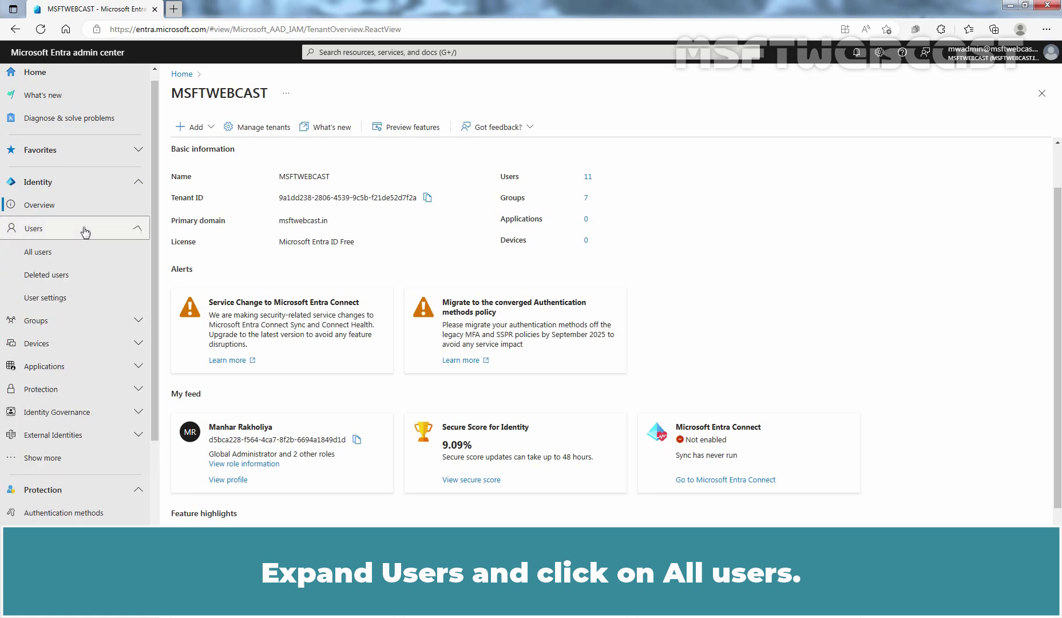
{"action": "left_click", "coordinate": [79, 262]}
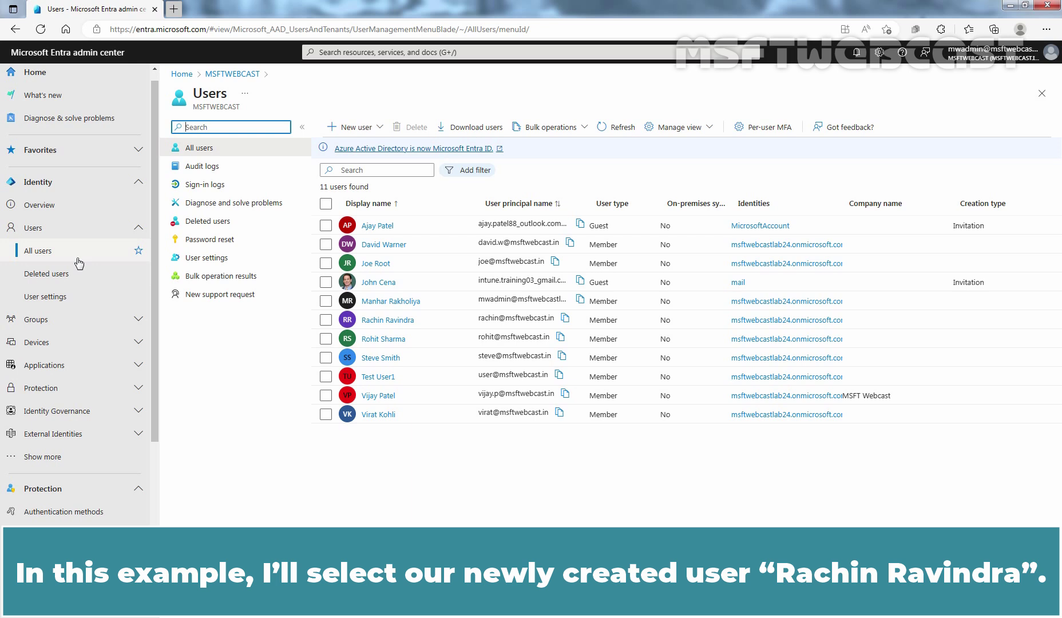
{"action": "left_click", "coordinate": [384, 320]}
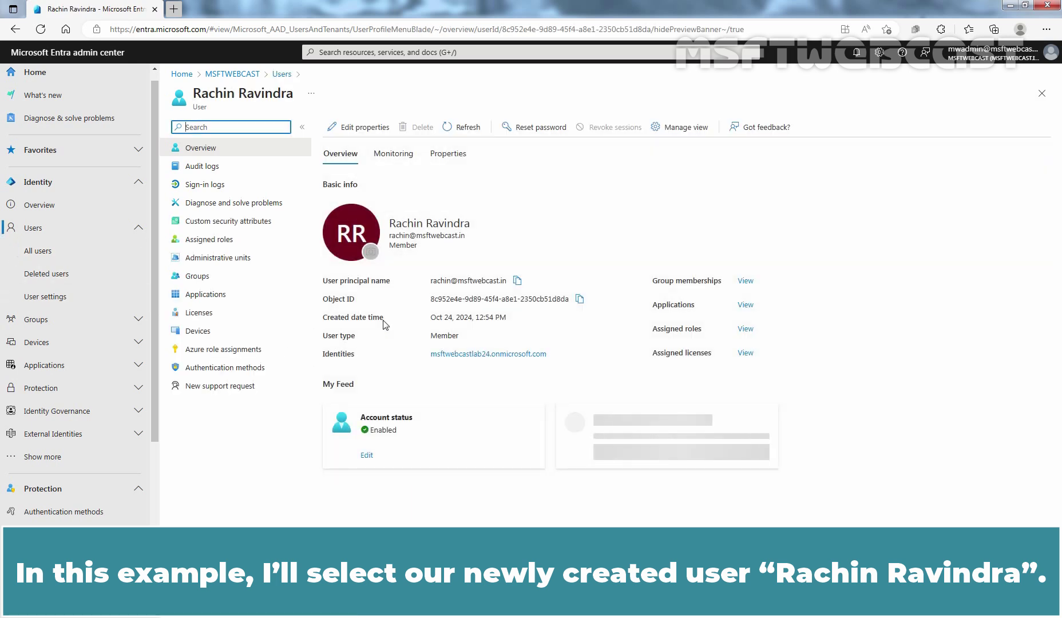
{"action": "left_click", "coordinate": [217, 371]}
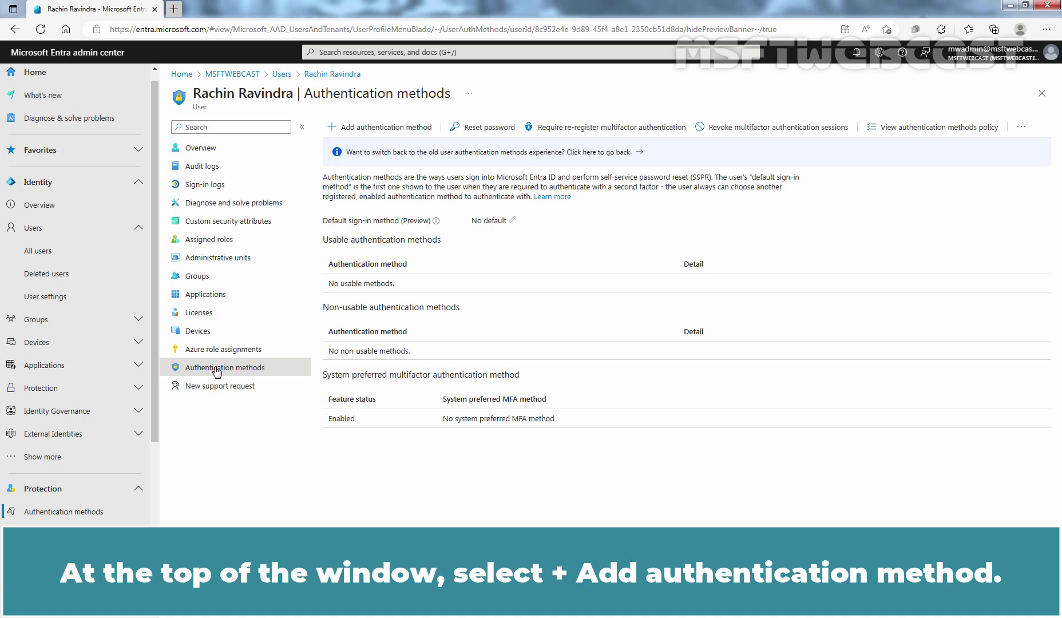
- Add a Phone number method with country code for the test user, typed as Primary mobile
{"action": "left_click", "coordinate": [374, 131]}
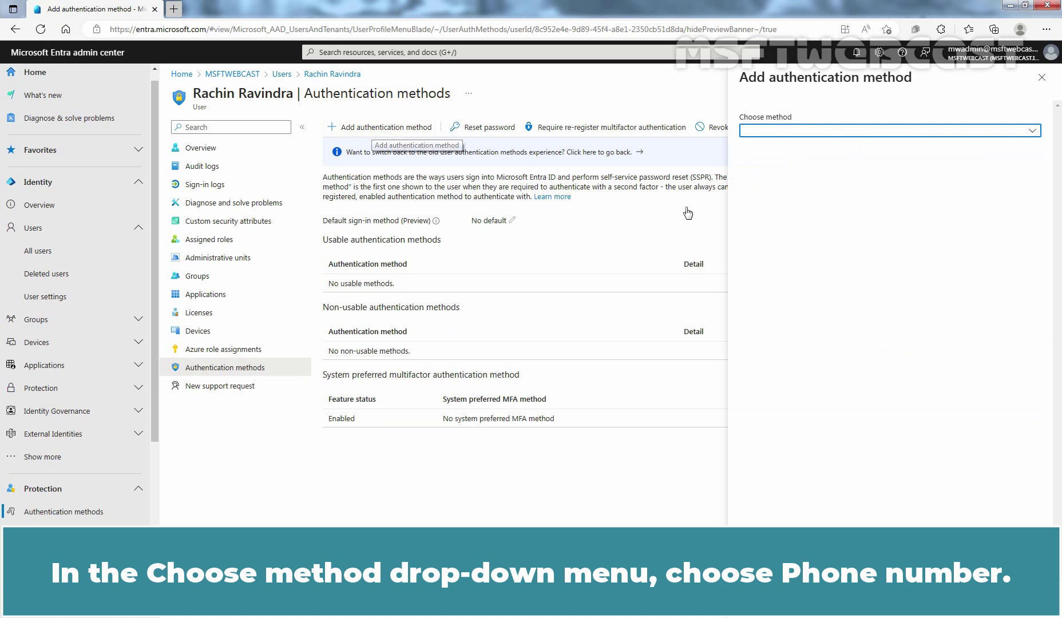
{"action": "left_click", "coordinate": [830, 135]}
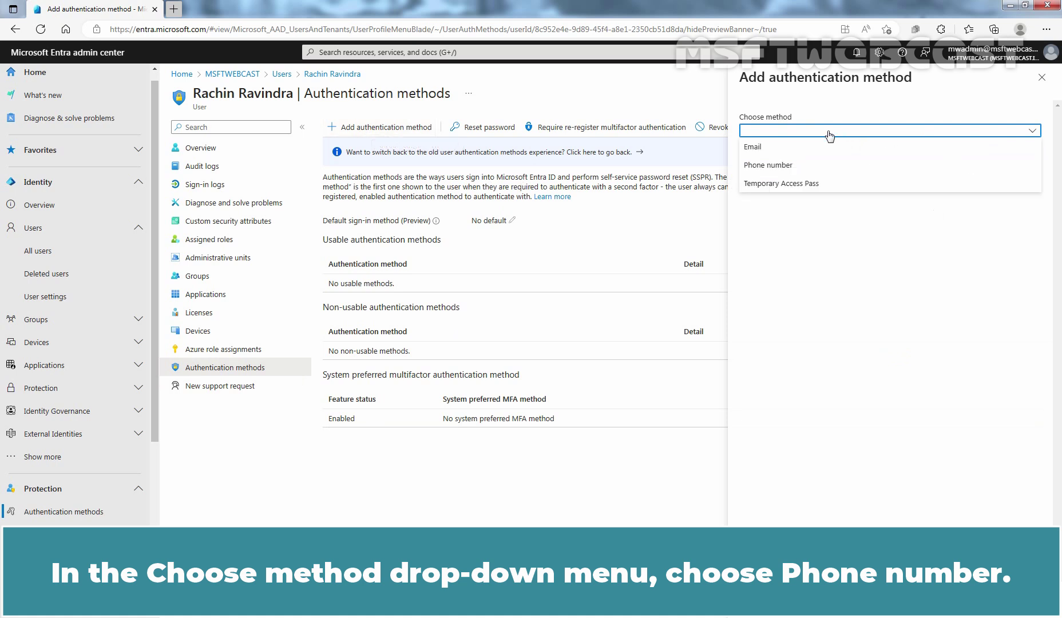
{"action": "left_click", "coordinate": [784, 166]}
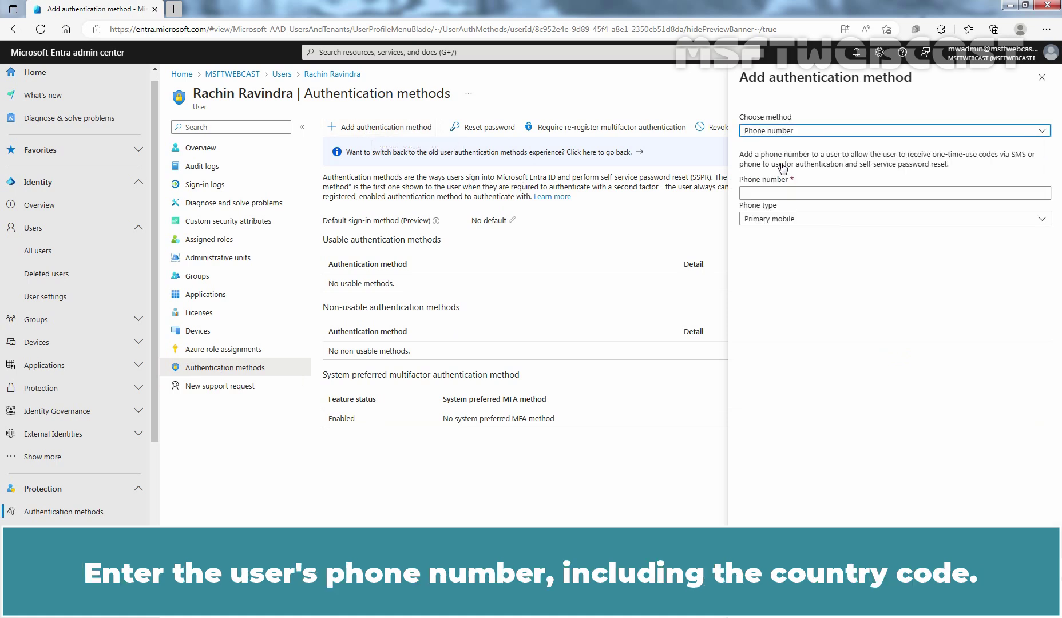
{"action": "left_click", "coordinate": [777, 194]}
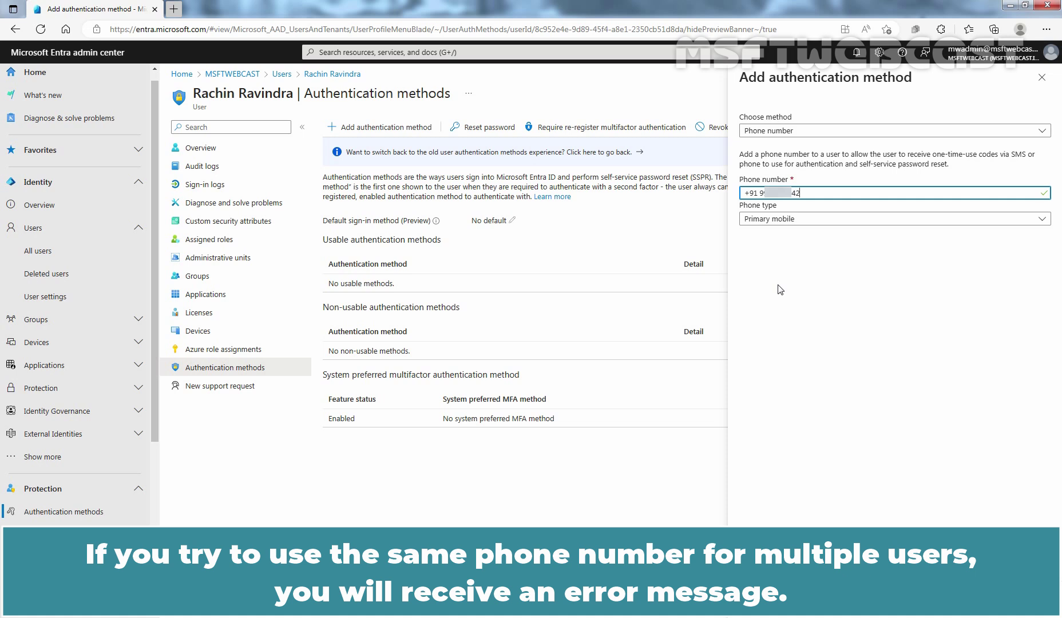
{"action": "left_click", "coordinate": [833, 220]}
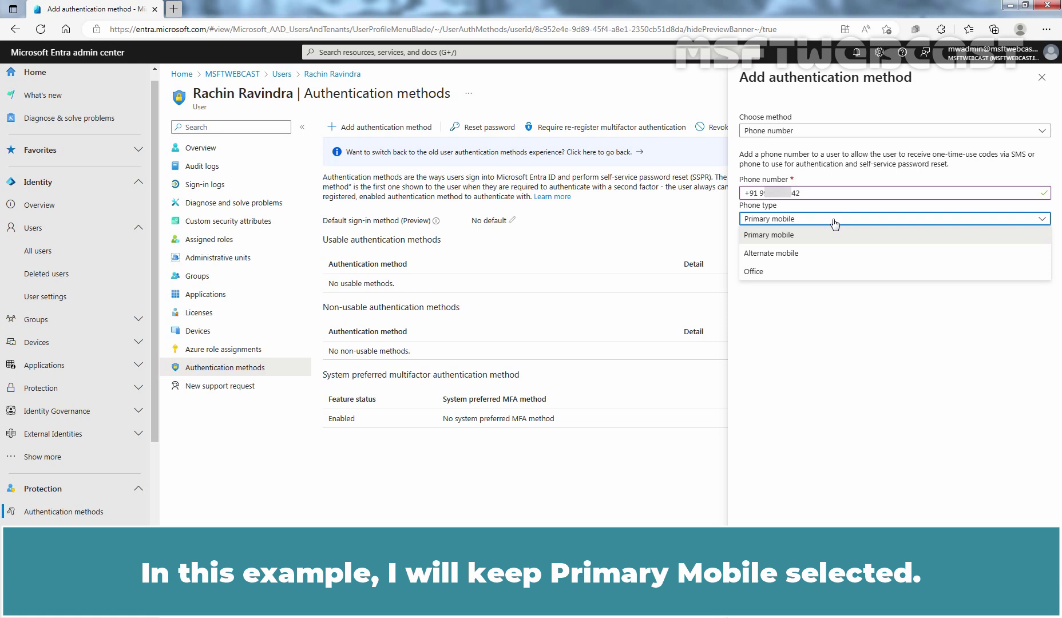
{"action": "left_click", "coordinate": [784, 240]}
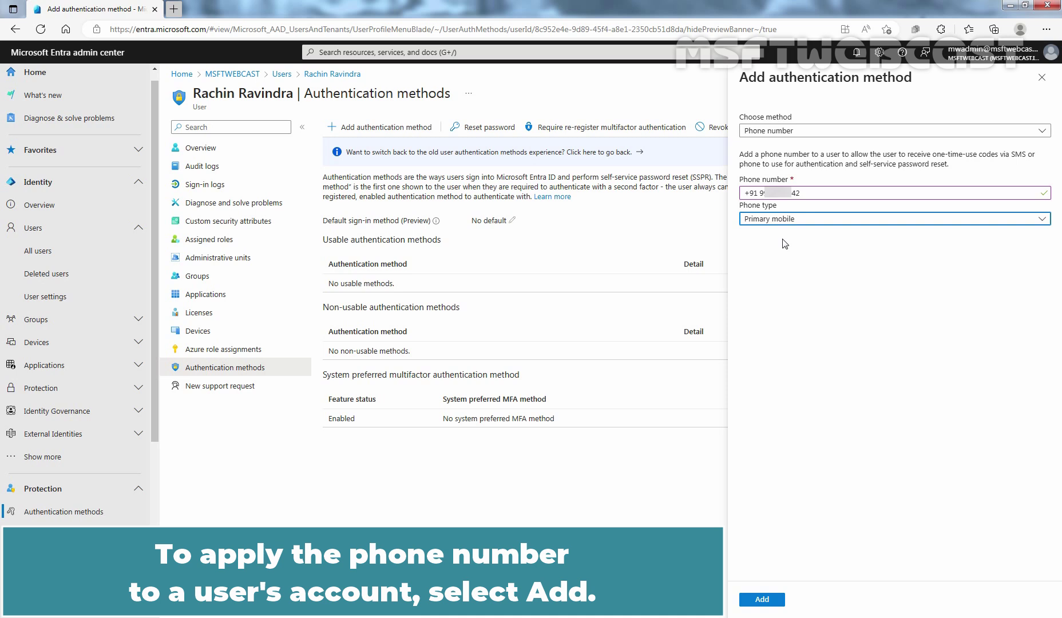
{"action": "left_click", "coordinate": [763, 601]}
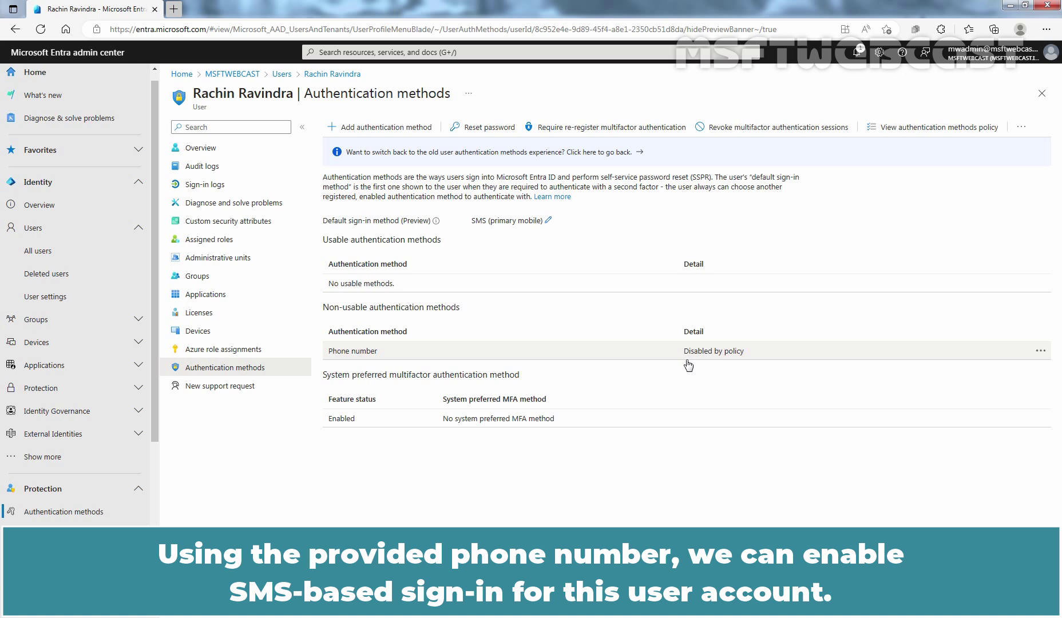
- Show the test user's groups, confirming membership in the Test-SMSAuth-Group security group
{"action": "left_click", "coordinate": [198, 277]}
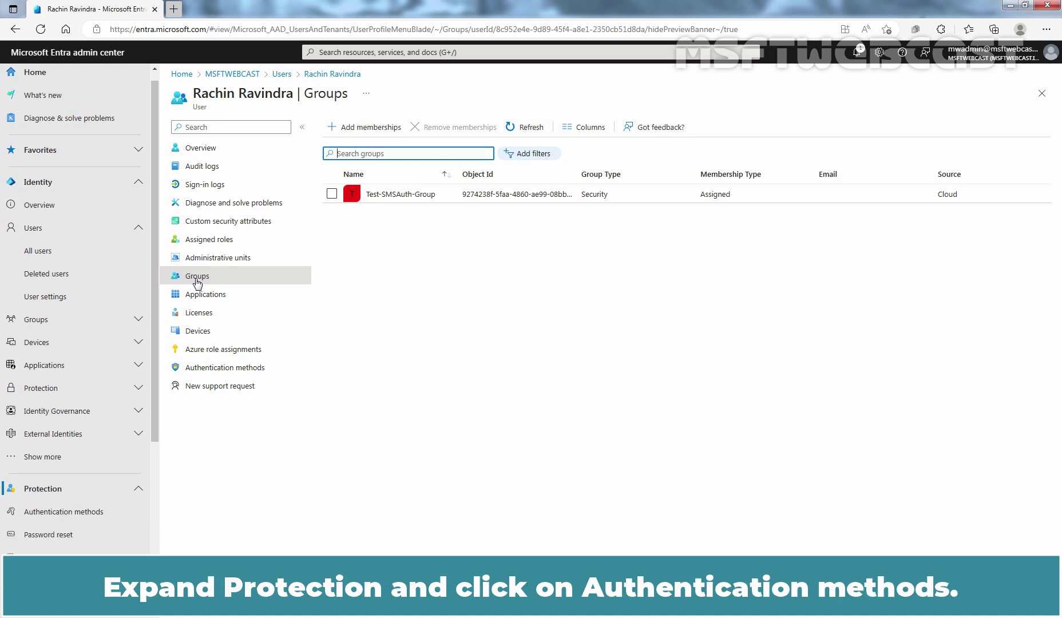
- Open the SMS authentication method policy and switch SMS on
{"action": "left_click", "coordinate": [61, 513]}
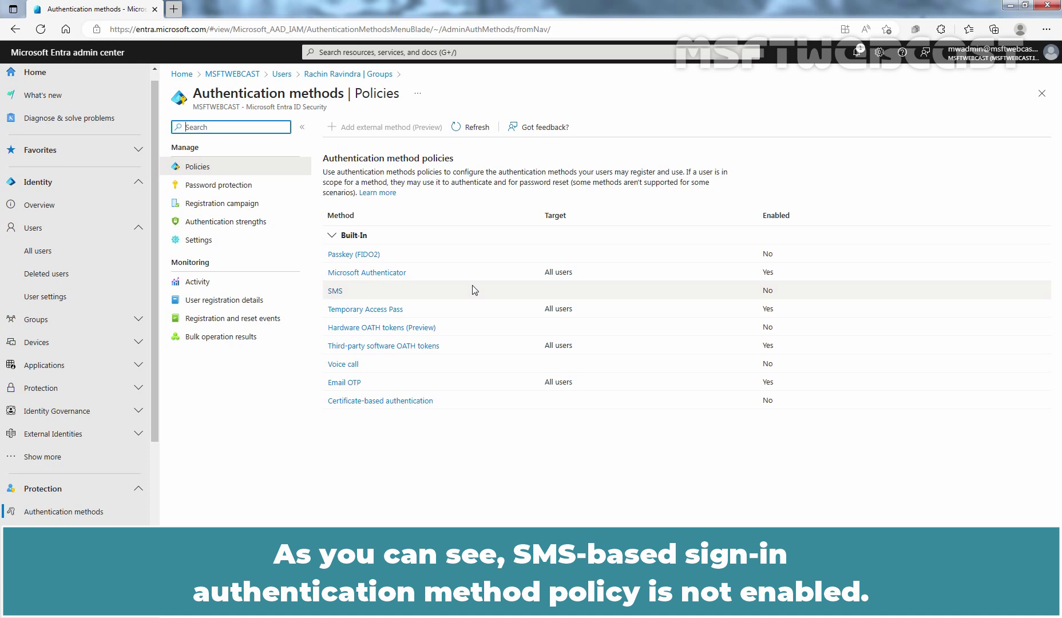
{"action": "left_click", "coordinate": [334, 291]}
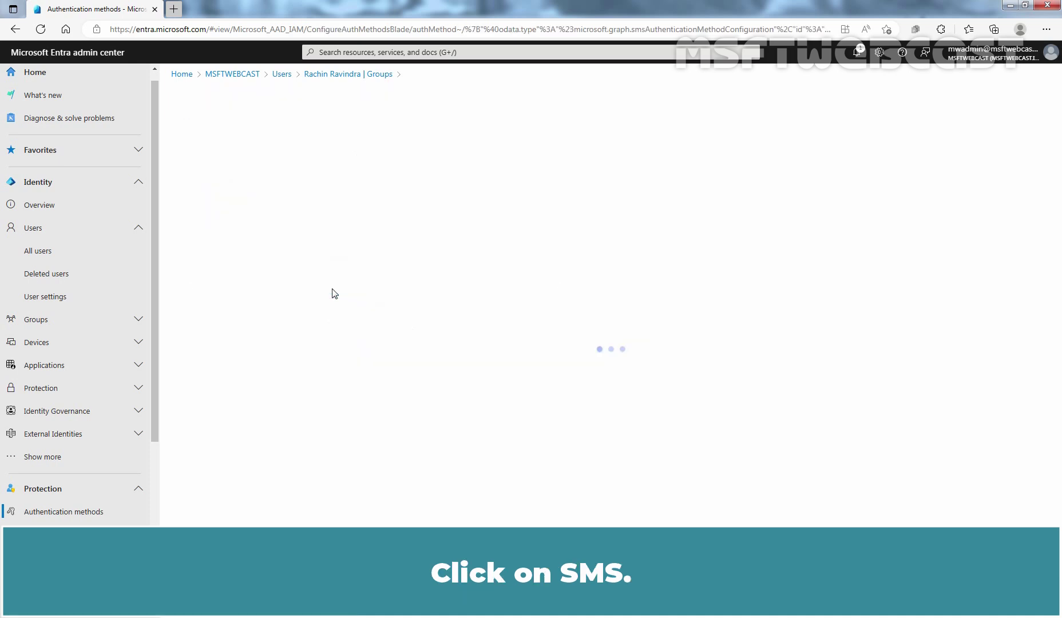
{"action": "left_click", "coordinate": [222, 192]}
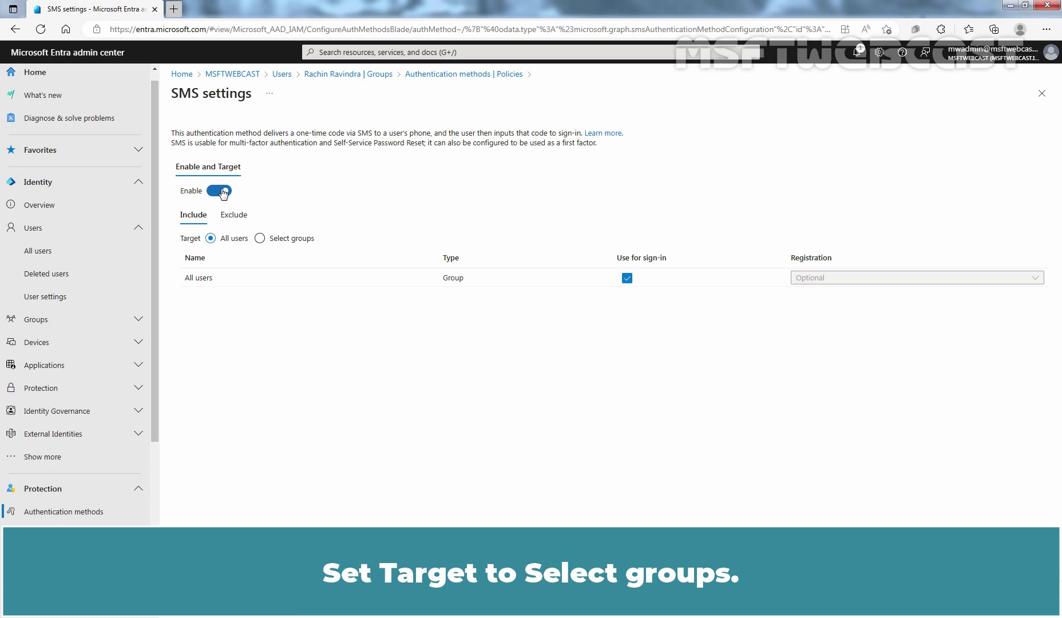
- Target SMS at Test-SMSAuth-Group only, allow Use for sign-in, and save the policy
{"action": "left_click", "coordinate": [260, 238]}
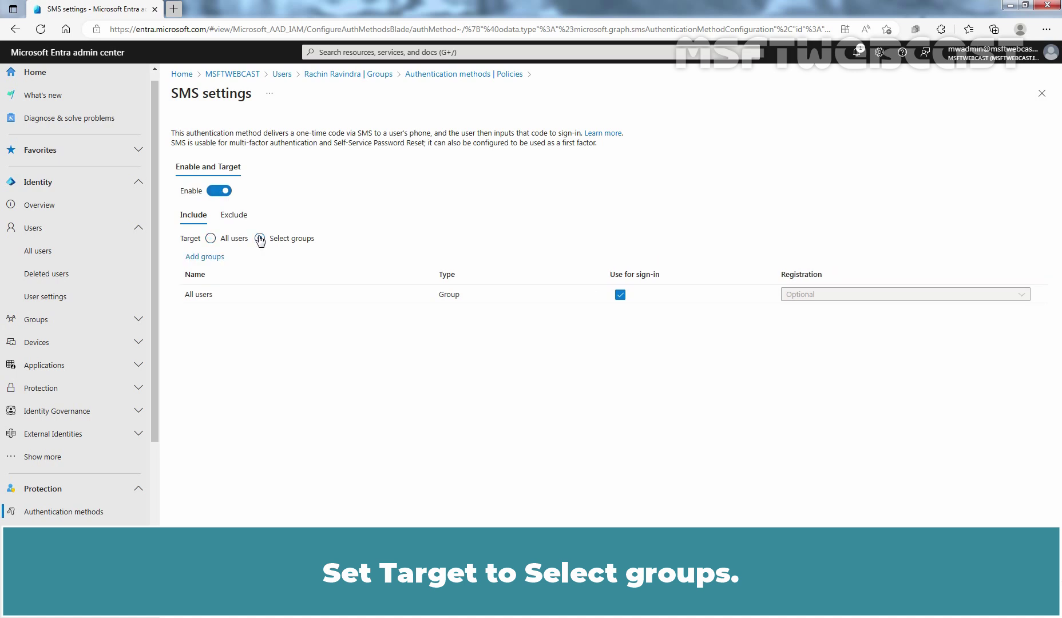
{"action": "left_click", "coordinate": [207, 258]}
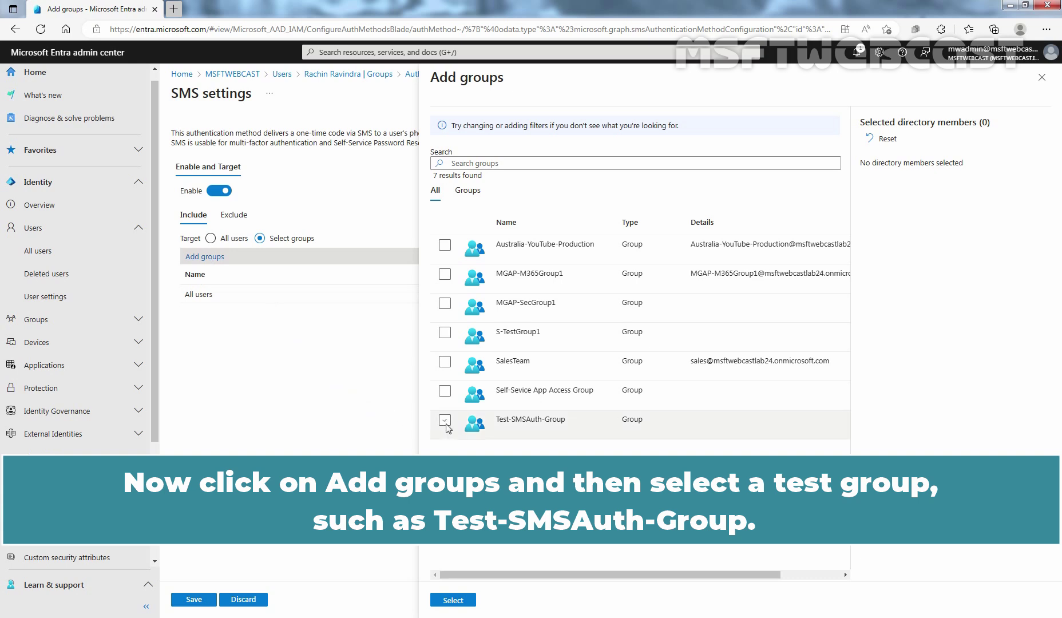
{"action": "left_click", "coordinate": [445, 422]}
{"action": "left_click", "coordinate": [455, 600]}
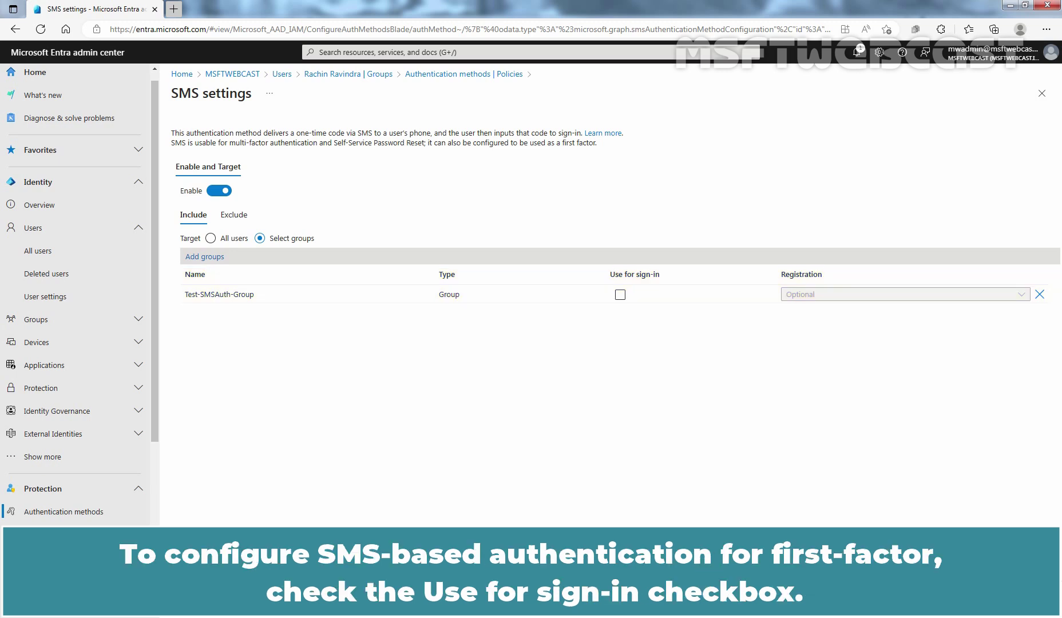
{"action": "left_click", "coordinate": [620, 295]}
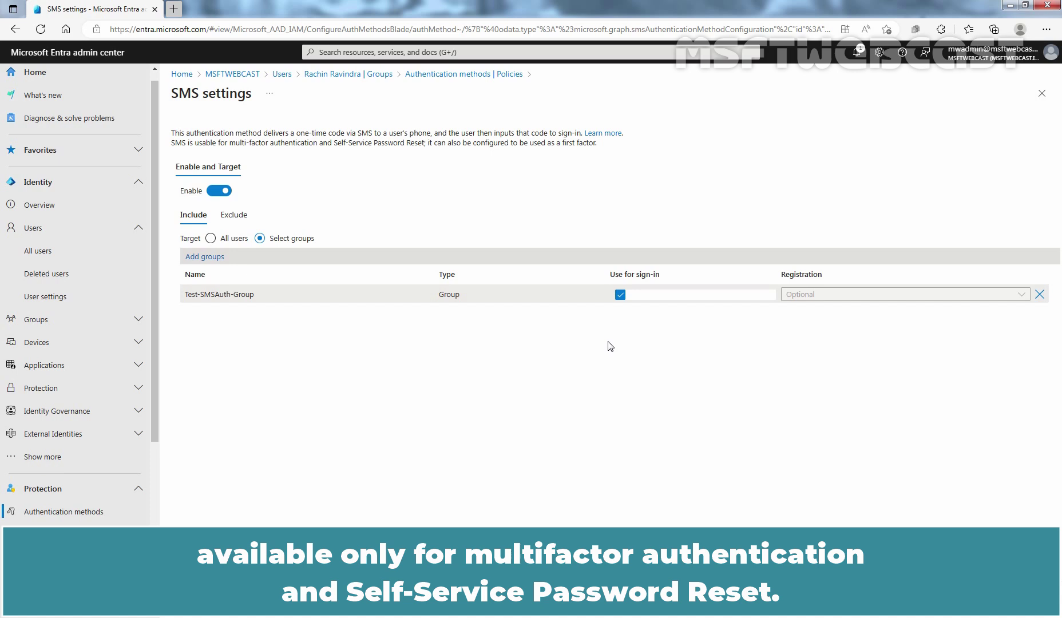
{"action": "left_click", "coordinate": [190, 600]}
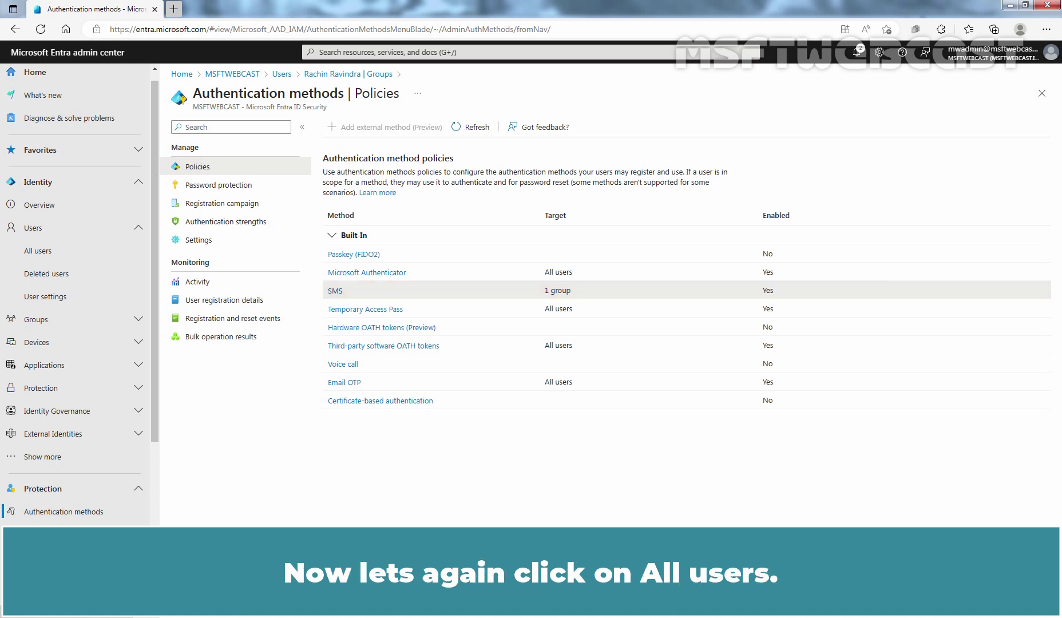
- Recheck the test user's Authentication methods to see the phone number now usable
{"action": "left_click", "coordinate": [54, 260]}
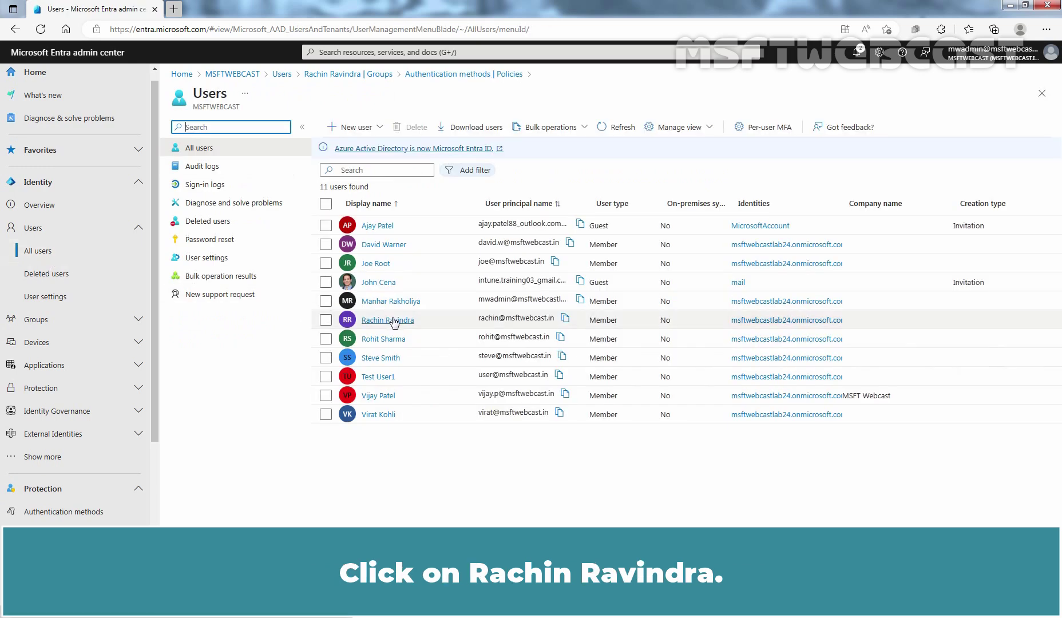
{"action": "left_click", "coordinate": [395, 319]}
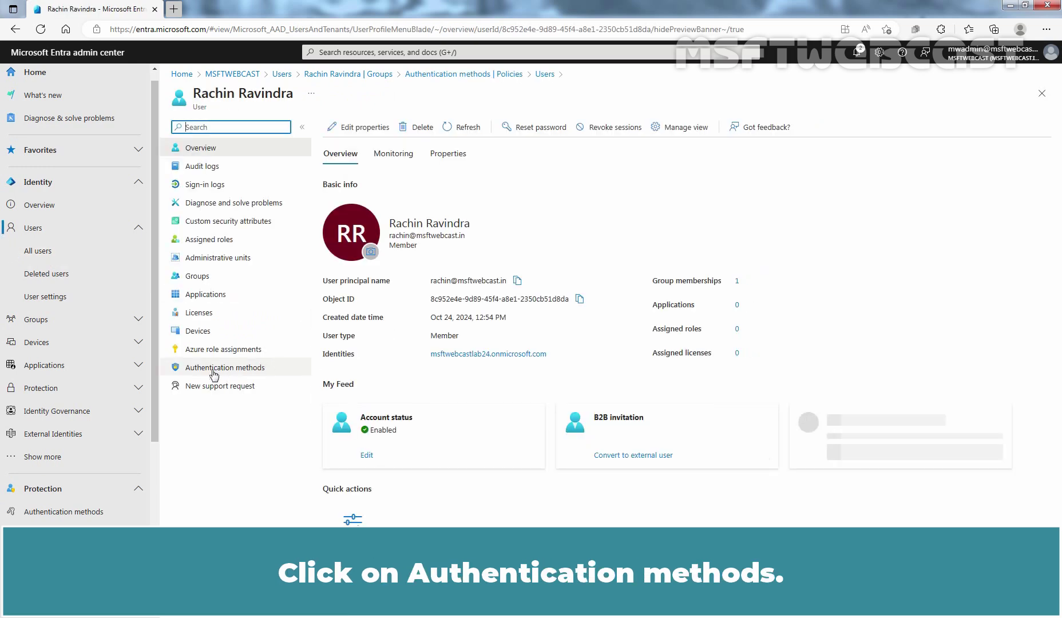
{"action": "left_click", "coordinate": [213, 372]}
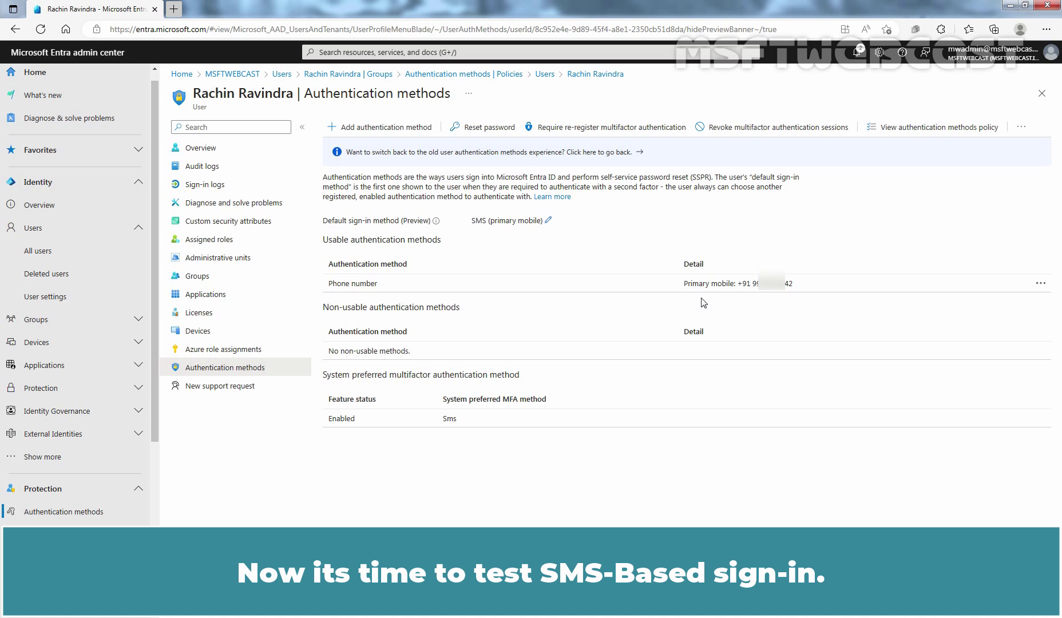
{"action": "left_click", "coordinate": [1047, 30]}
- In a new InPrivate window, open myaccount.microsoft.com and try signing in with a phone number
{"action": "left_click", "coordinate": [977, 84]}
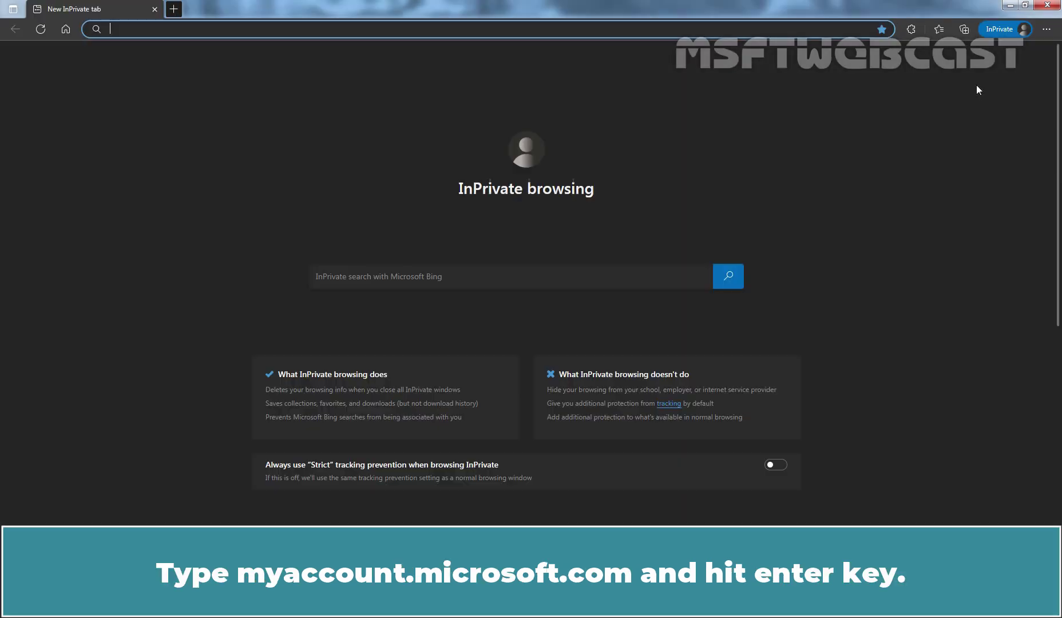
{"action": "type", "text": "myaccount.microsoft."}
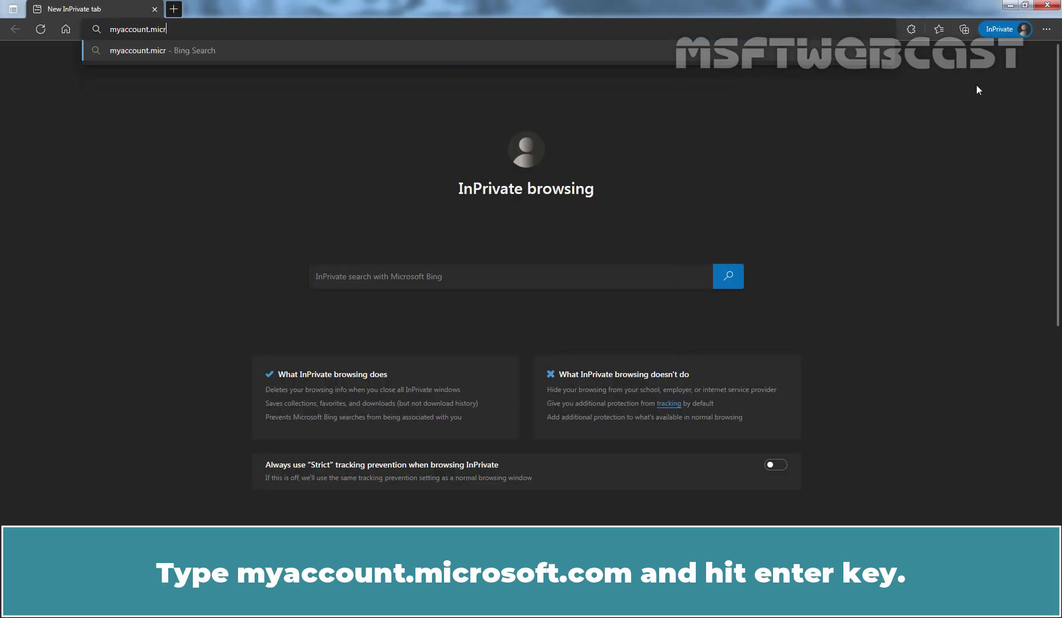
{"action": "type", "text": "com"}
{"action": "key", "text": "Return"}
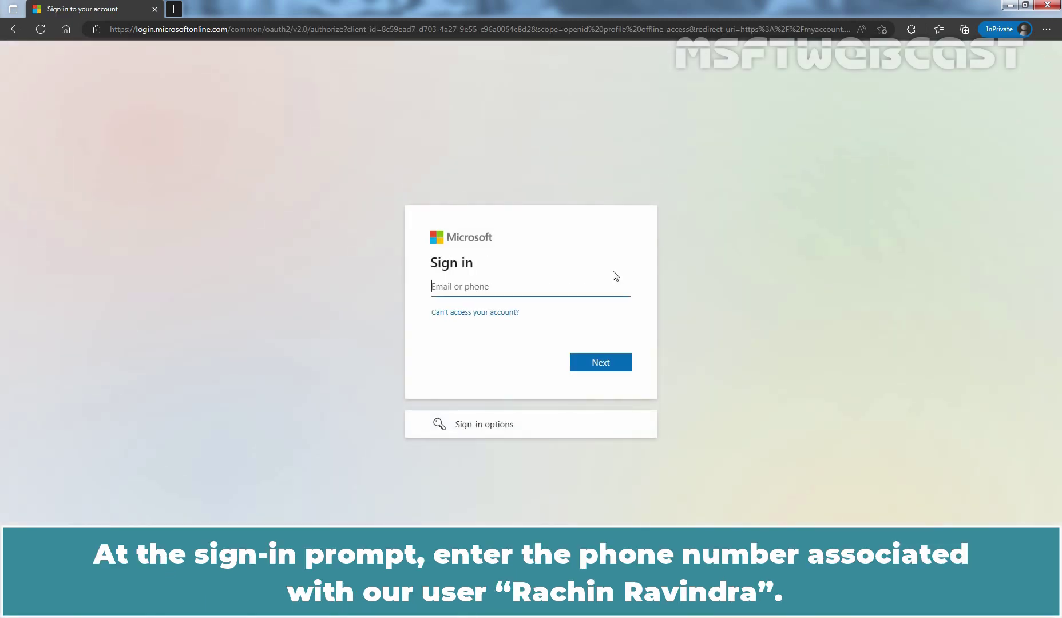
{"action": "type", "text": "+9199000000"}
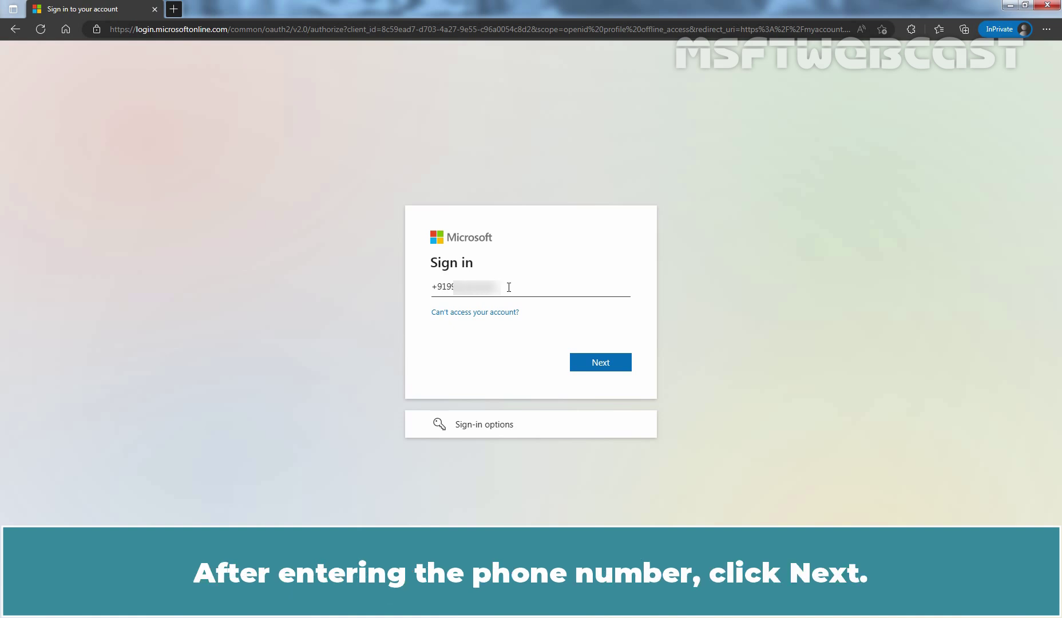
{"action": "left_click", "coordinate": [599, 366]}
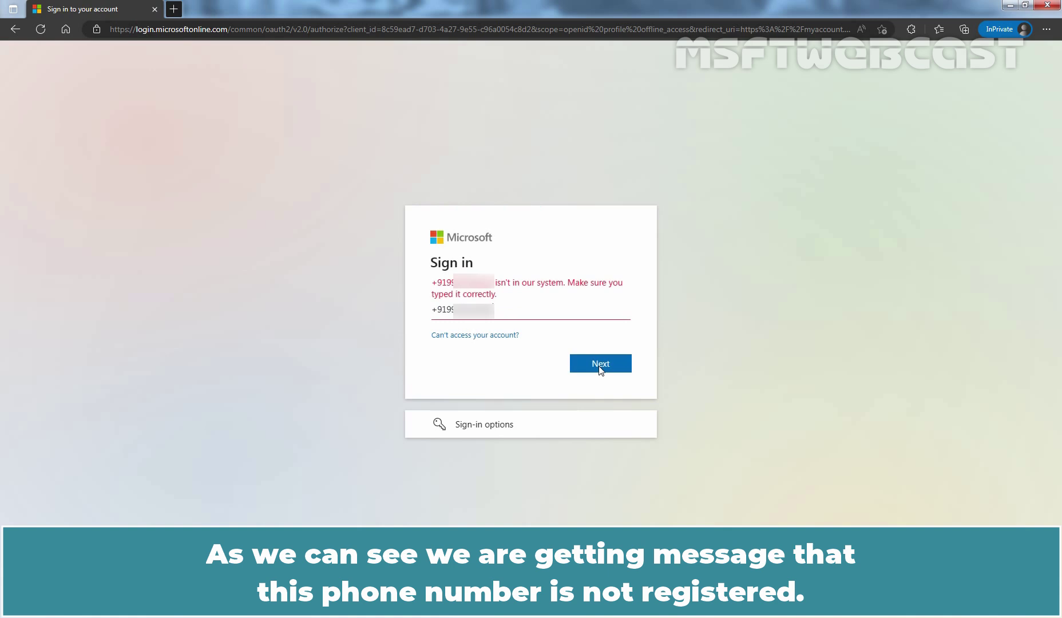
- Sign in with the test user's username and password instead, declining to stay signed in
{"action": "key", "text": "ctrl+a"}
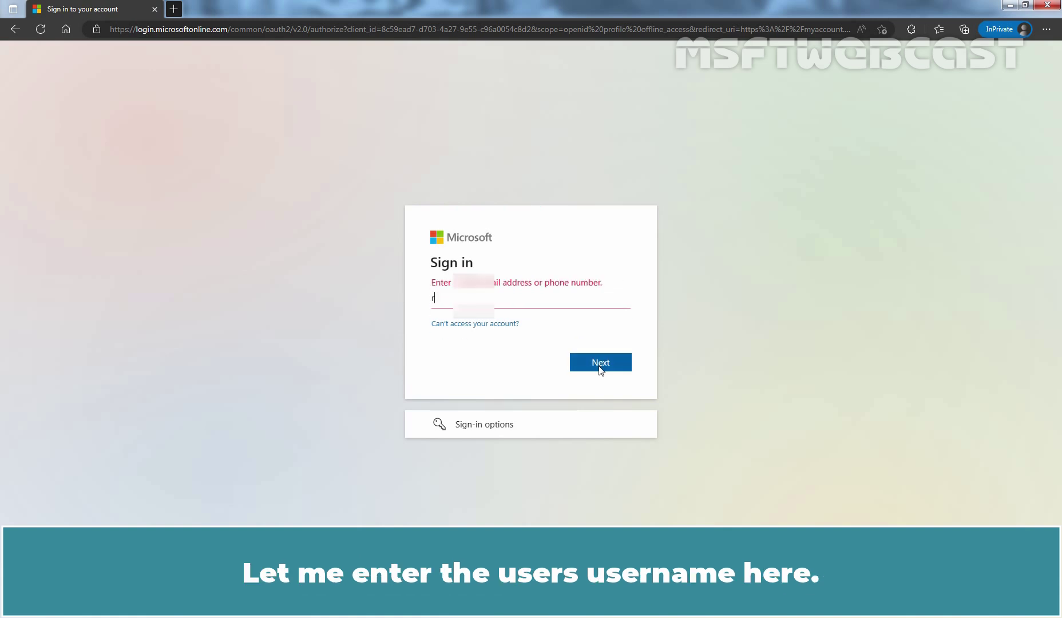
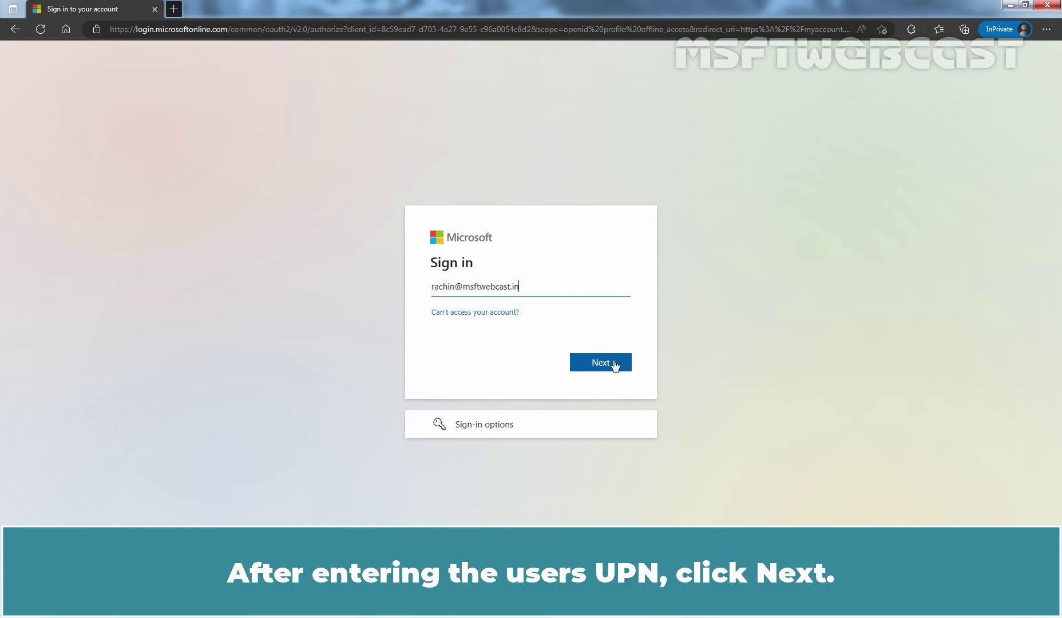
{"action": "left_click", "coordinate": [602, 364]}
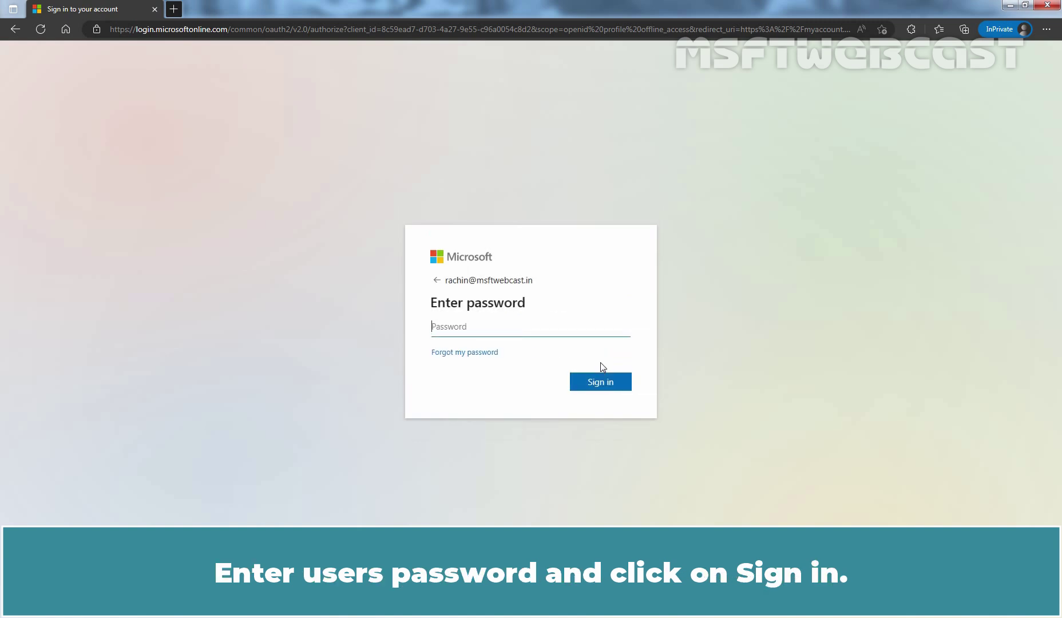
{"action": "type", "text": "••••••••••"}
{"action": "left_click", "coordinate": [598, 381]}
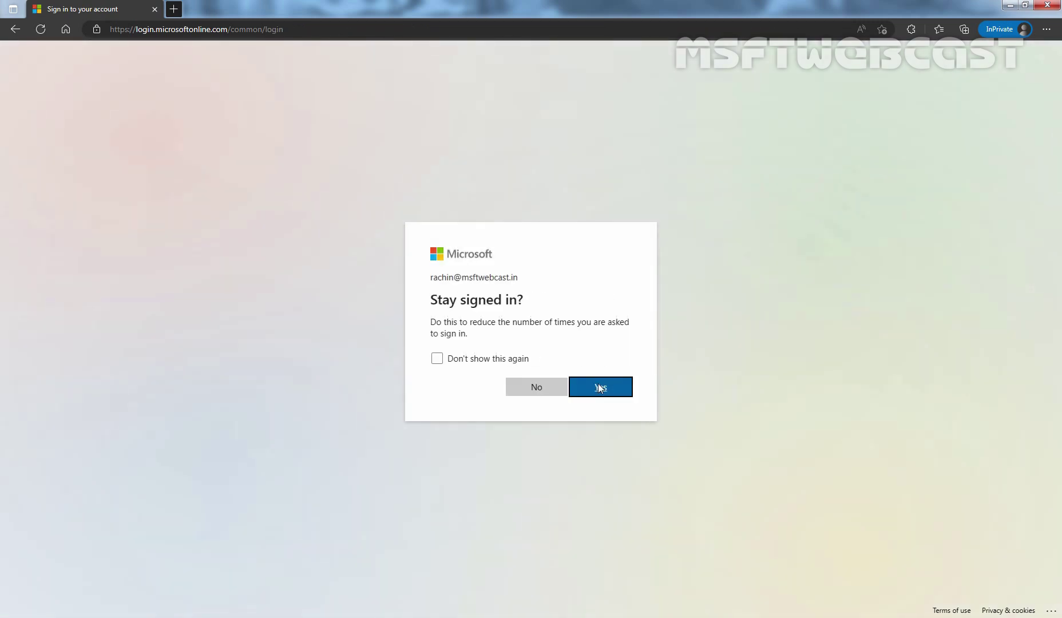
{"action": "left_click", "coordinate": [541, 387]}
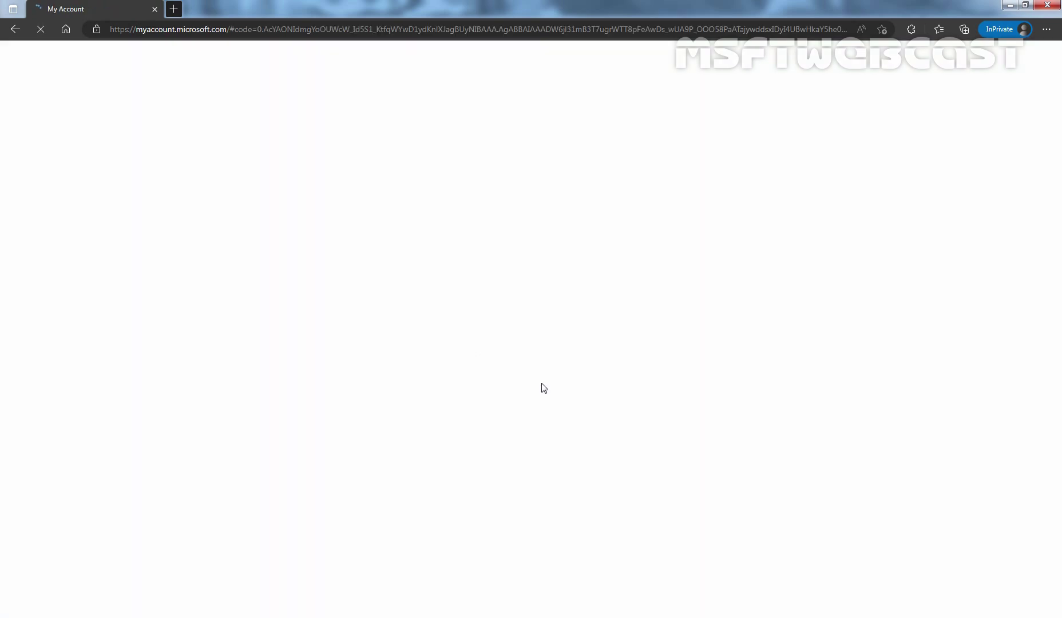
- Open Security info, verify with a texted code, skip Authenticator setup, and decline staying signed in
{"action": "key", "text": "Escape"}
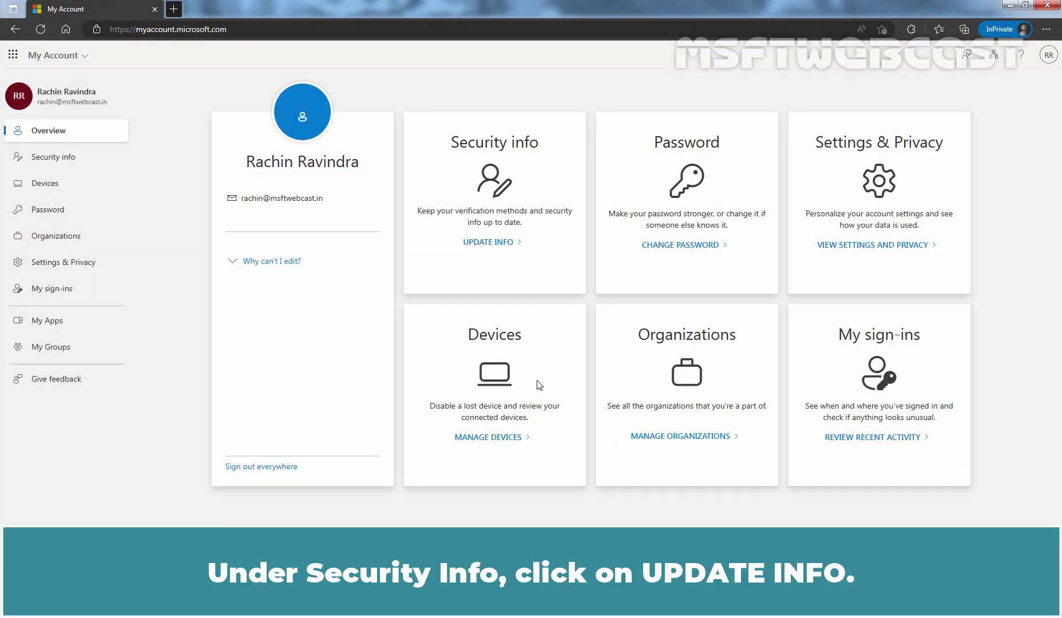
{"action": "left_click", "coordinate": [481, 244]}
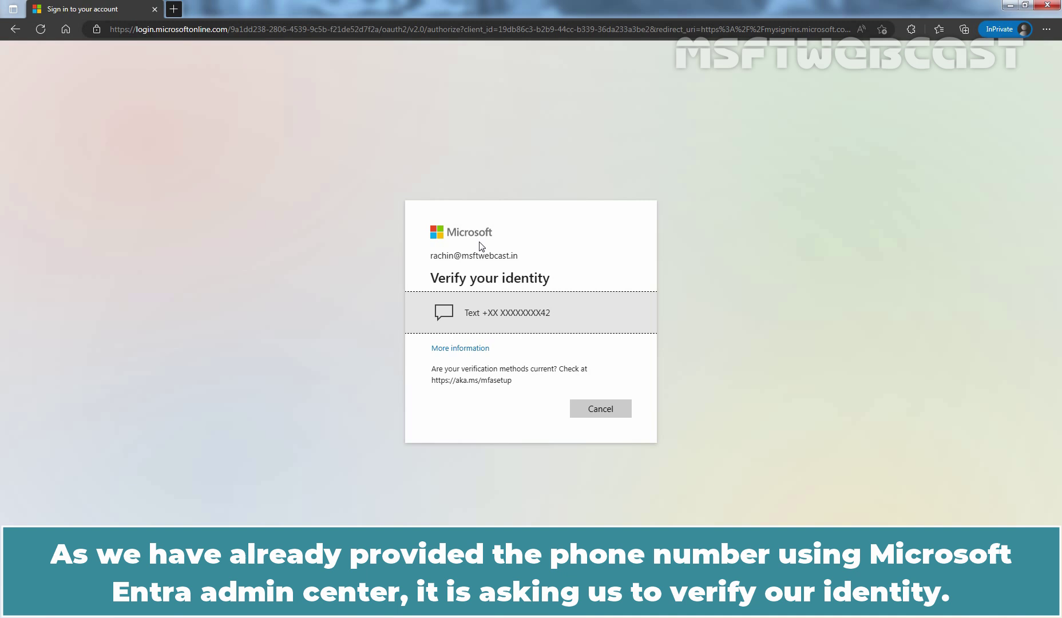
{"action": "left_click", "coordinate": [462, 315]}
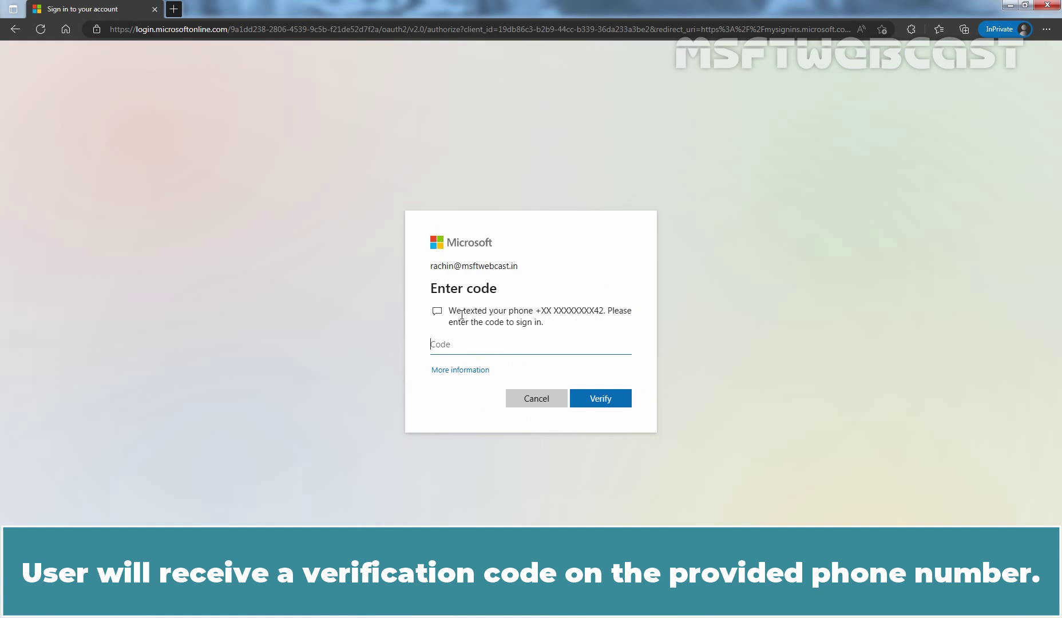
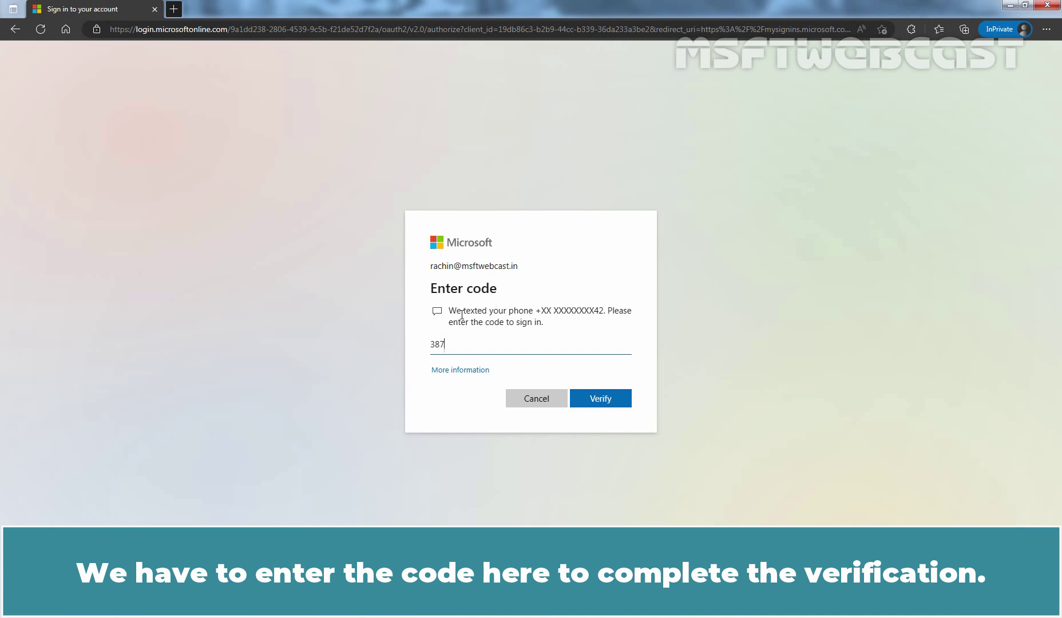
{"action": "left_click", "coordinate": [597, 399]}
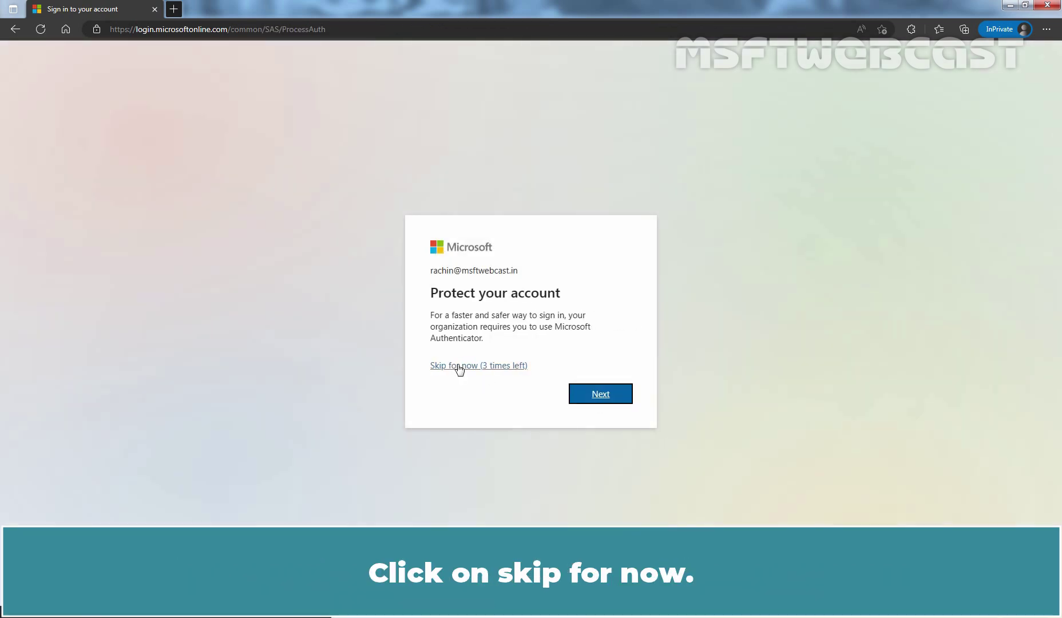
{"action": "left_click", "coordinate": [459, 367]}
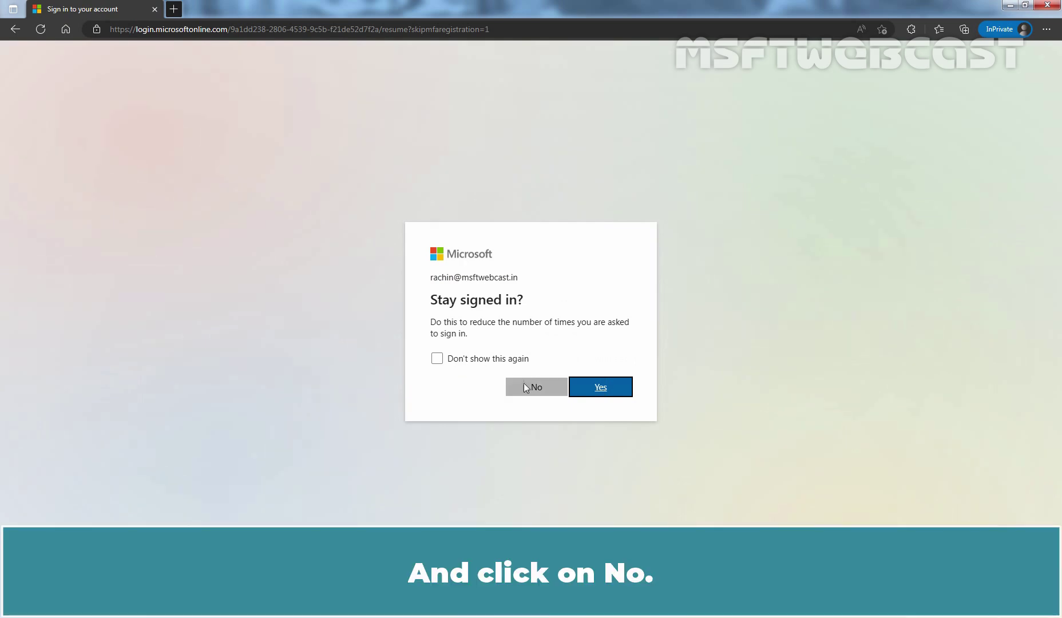
{"action": "left_click", "coordinate": [537, 388]}
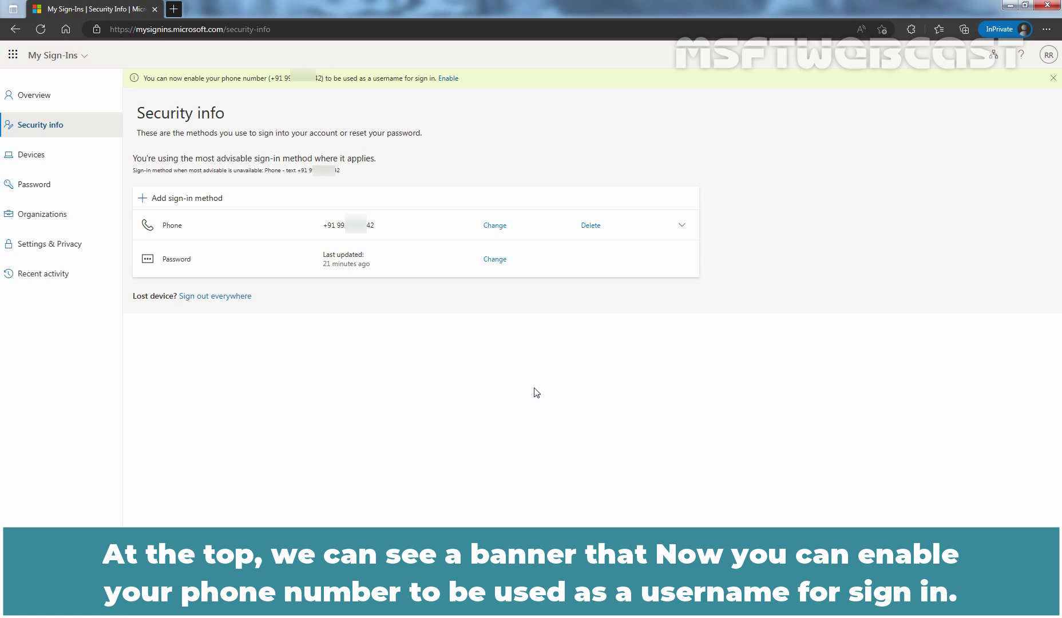
- Enable the phone number as a sign-in username from the Security info banner
{"action": "left_click", "coordinate": [448, 79]}
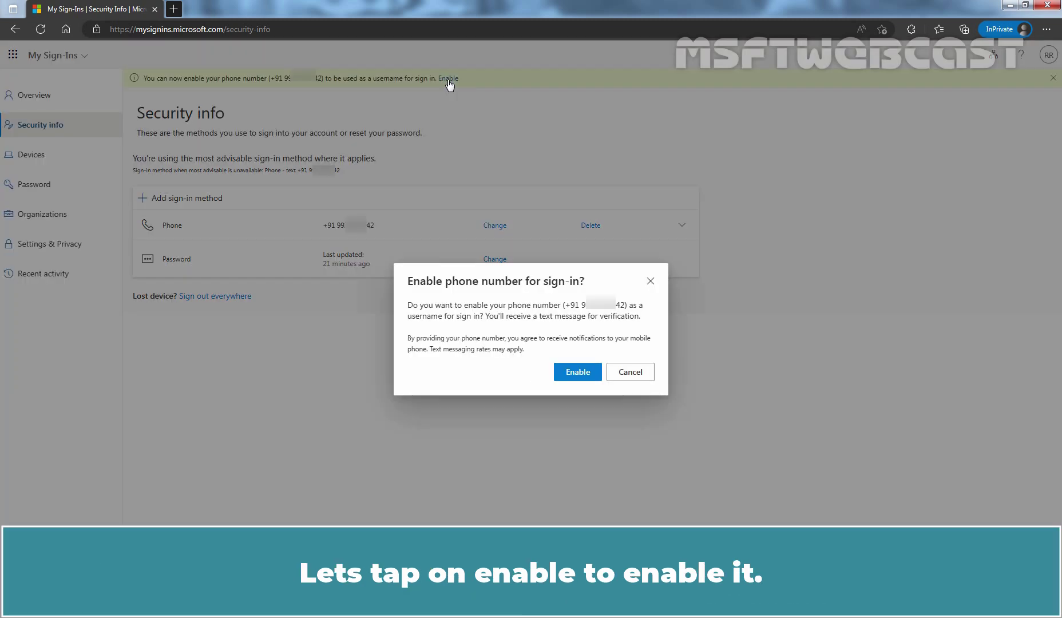
{"action": "left_click", "coordinate": [578, 373]}
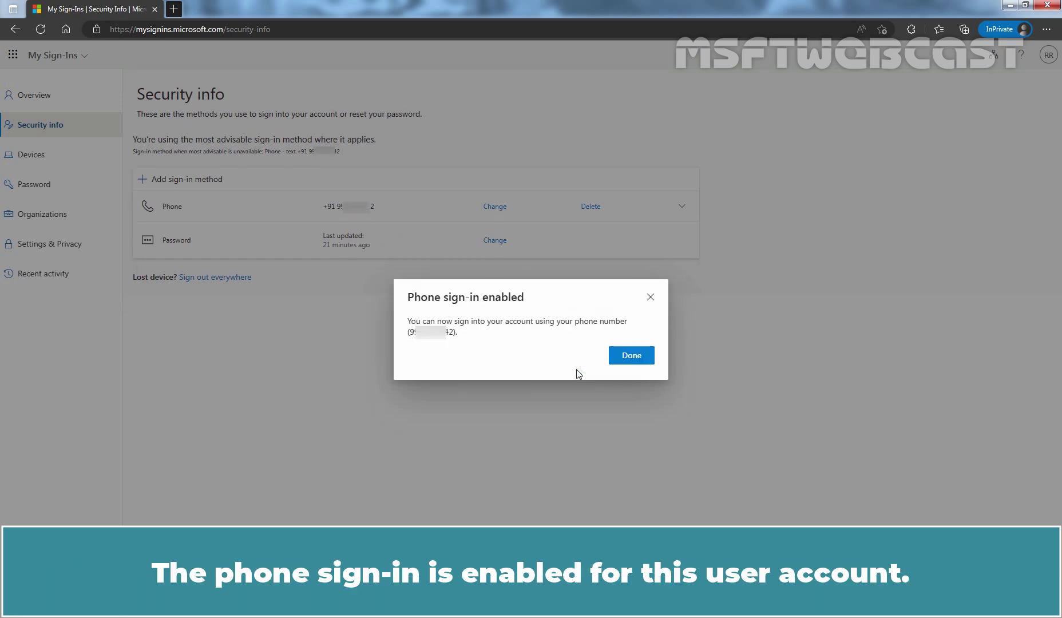
{"action": "left_click", "coordinate": [634, 361]}
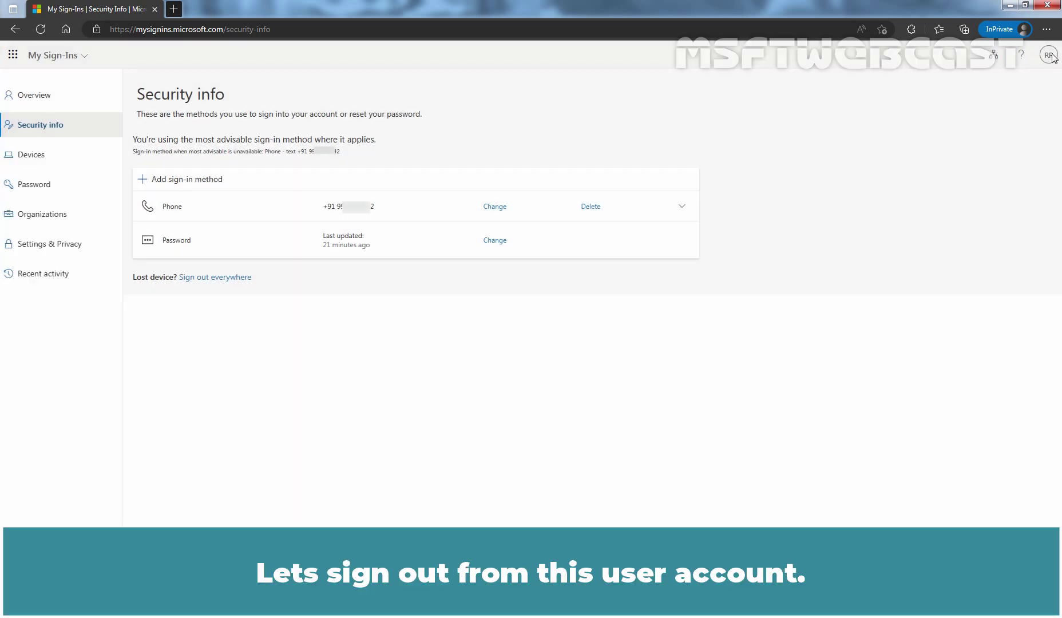
- Sign the test user out of My Sign-Ins
{"action": "left_click", "coordinate": [1049, 55]}
{"action": "left_click", "coordinate": [1047, 82]}
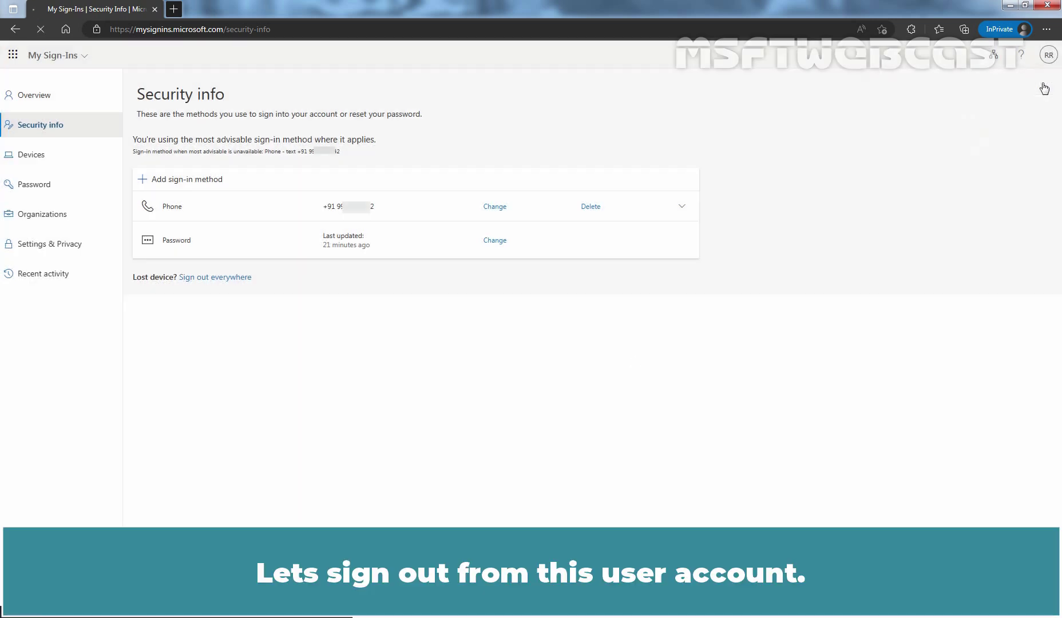
{"action": "left_click", "coordinate": [489, 338]}
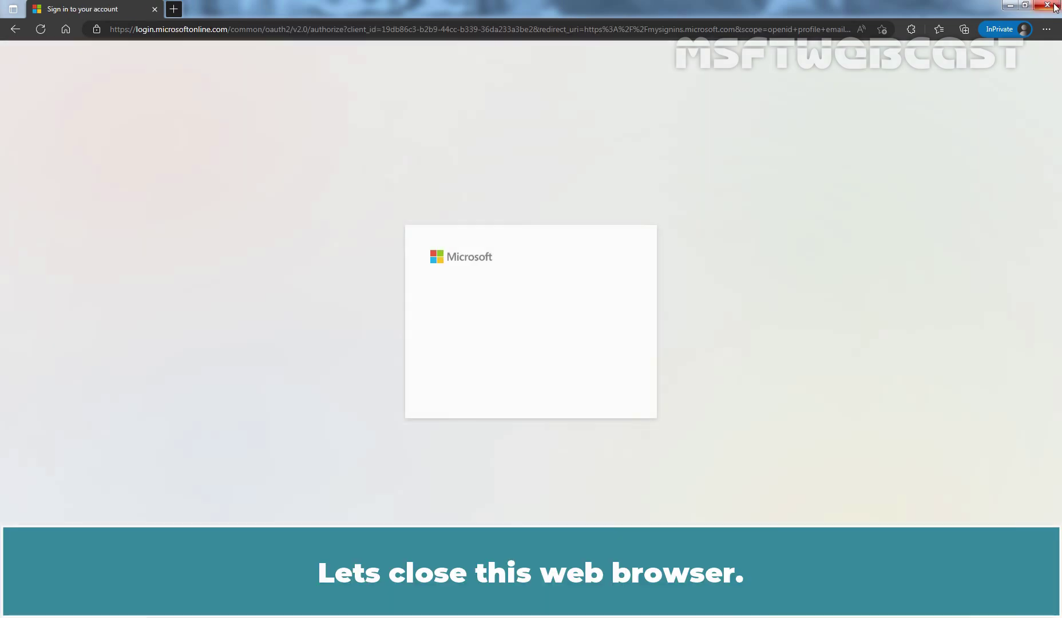
- Open myaccount.microsoft.com in a fresh InPrivate window
{"action": "left_click", "coordinate": [1048, 5]}
{"action": "left_click", "coordinate": [1047, 29]}
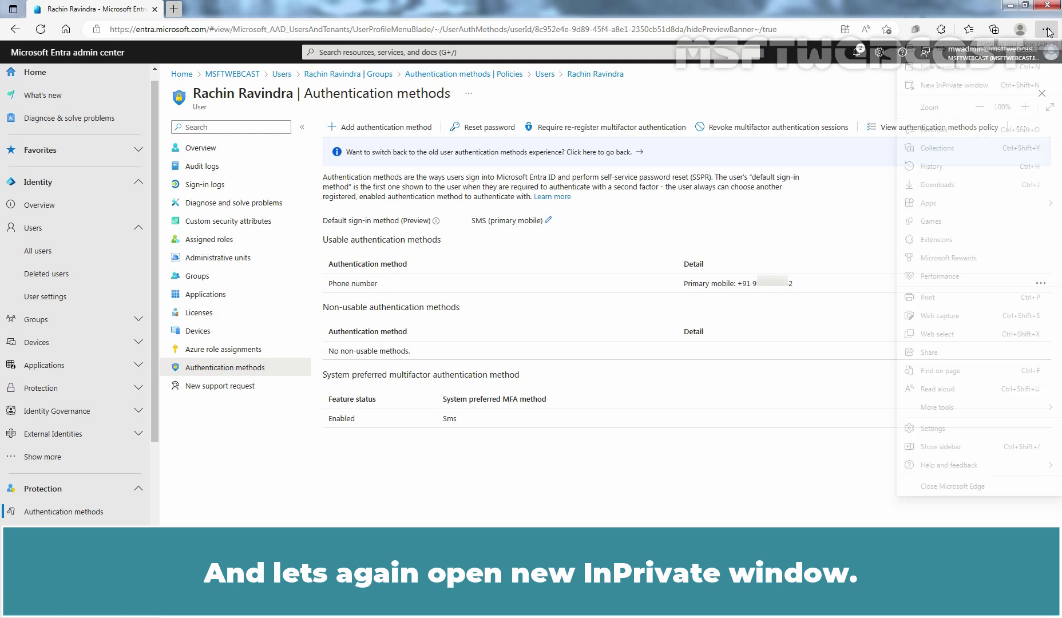
{"action": "left_click", "coordinate": [960, 86]}
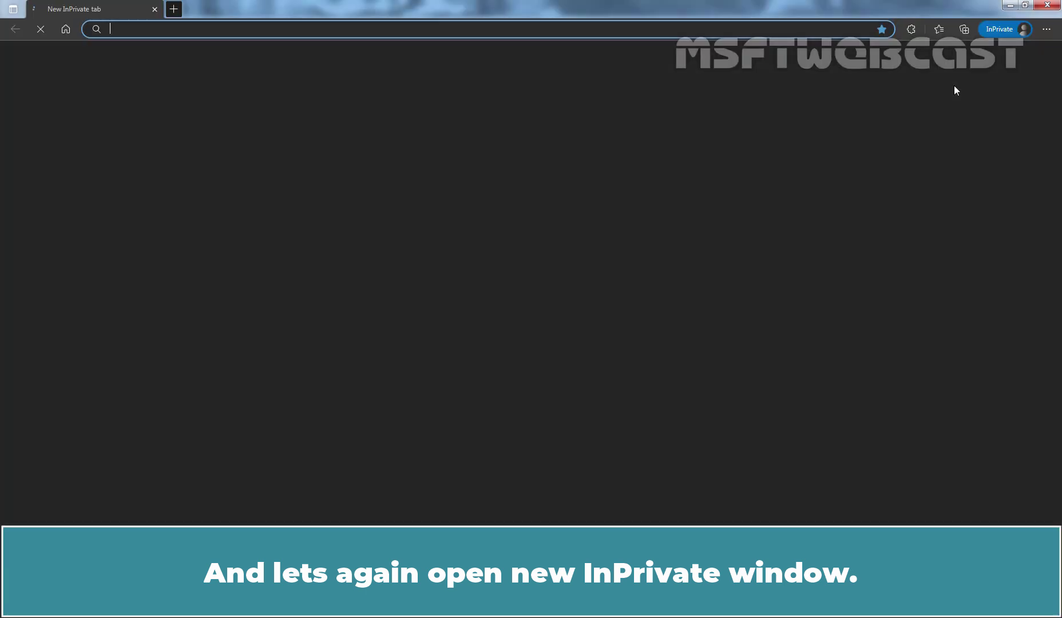
{"action": "type", "text": "myaccount"}
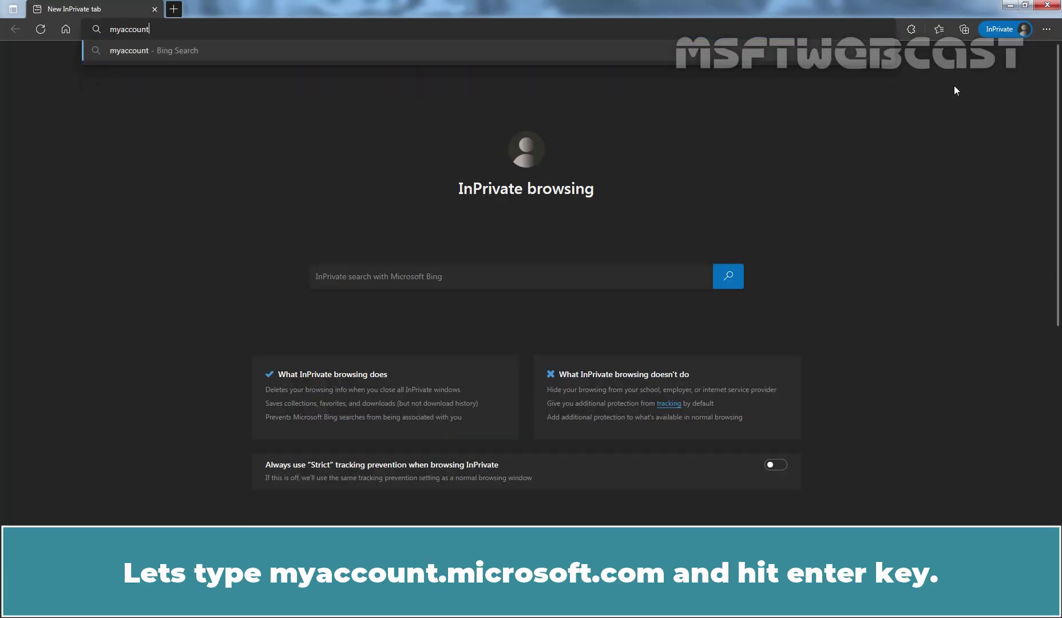
{"action": "type", "text": ".microsoft.com"}
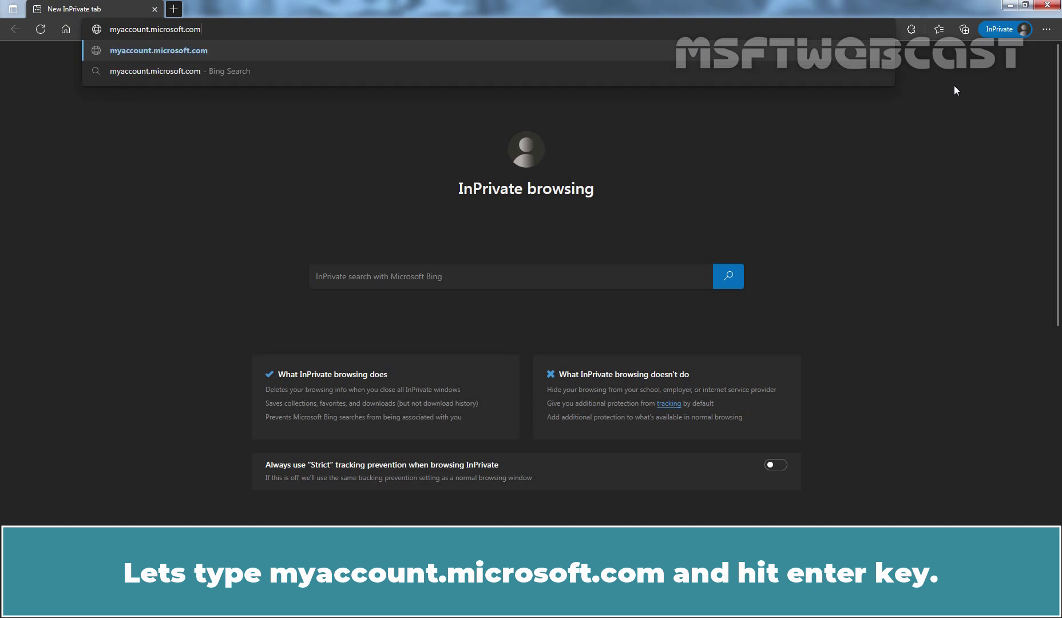
{"action": "key", "text": "Return"}
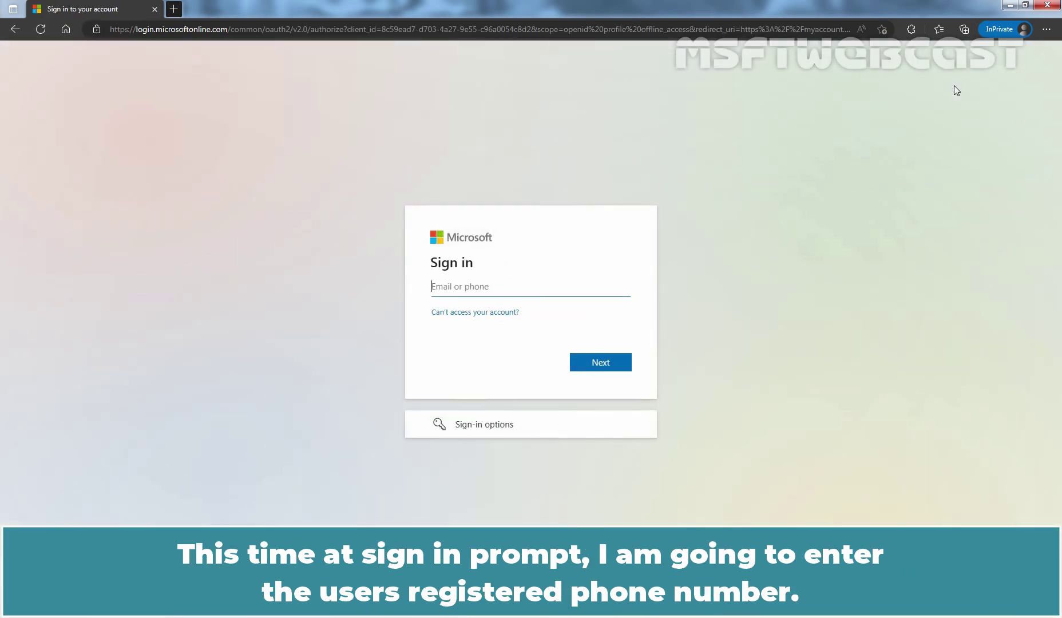
- Sign in using the test user's phone number and texted SMS code, declining to stay signed in
{"action": "type", "text": "+919xxxxx2"}
{"action": "left_click", "coordinate": [593, 363]}
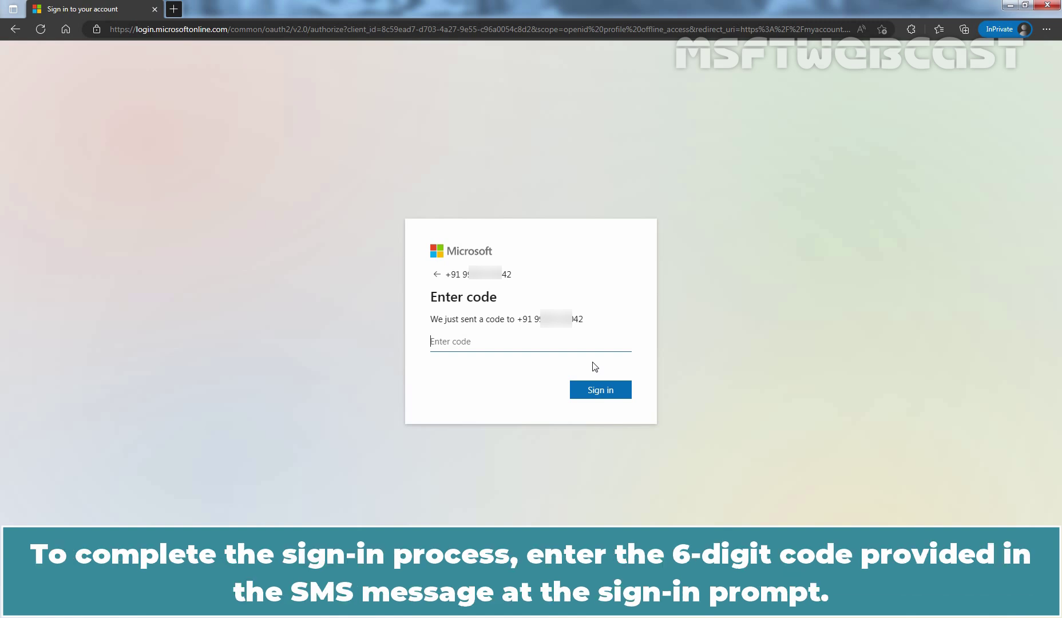
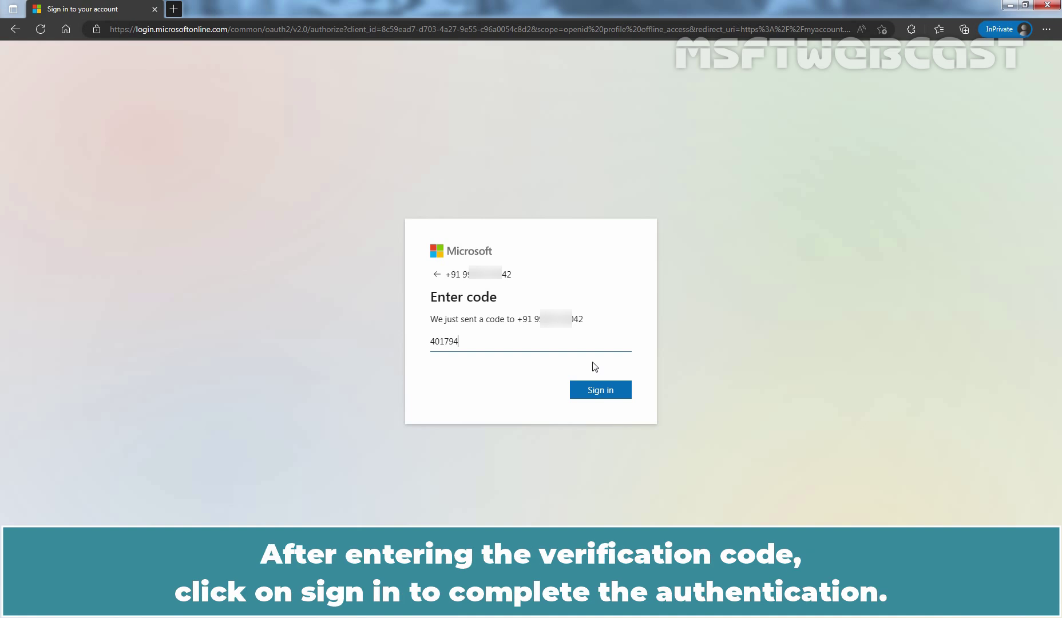
{"action": "left_click", "coordinate": [599, 394]}
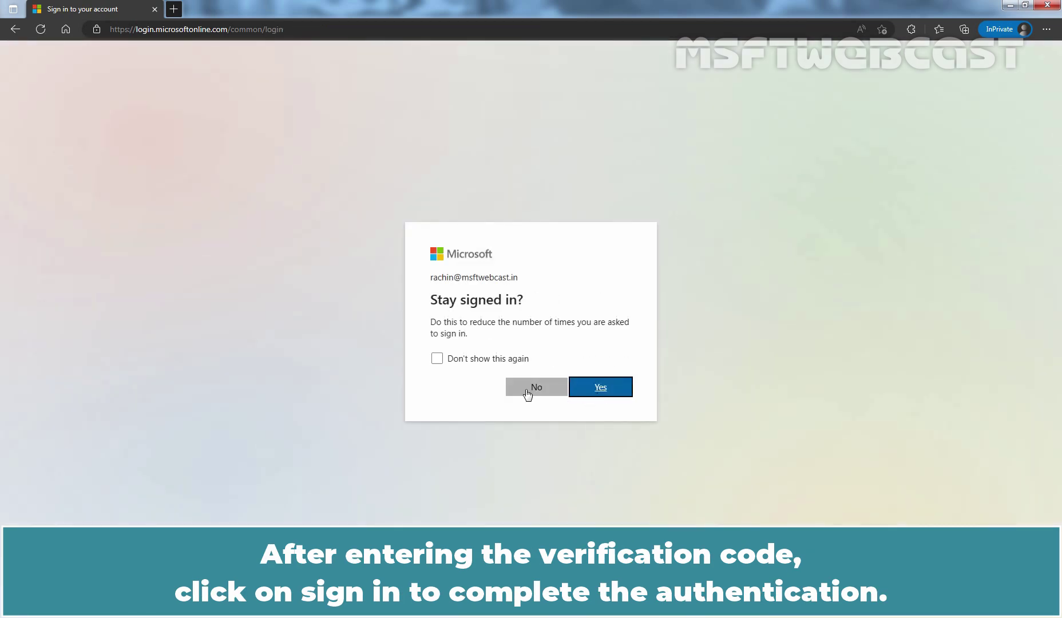
{"action": "left_click", "coordinate": [526, 395]}
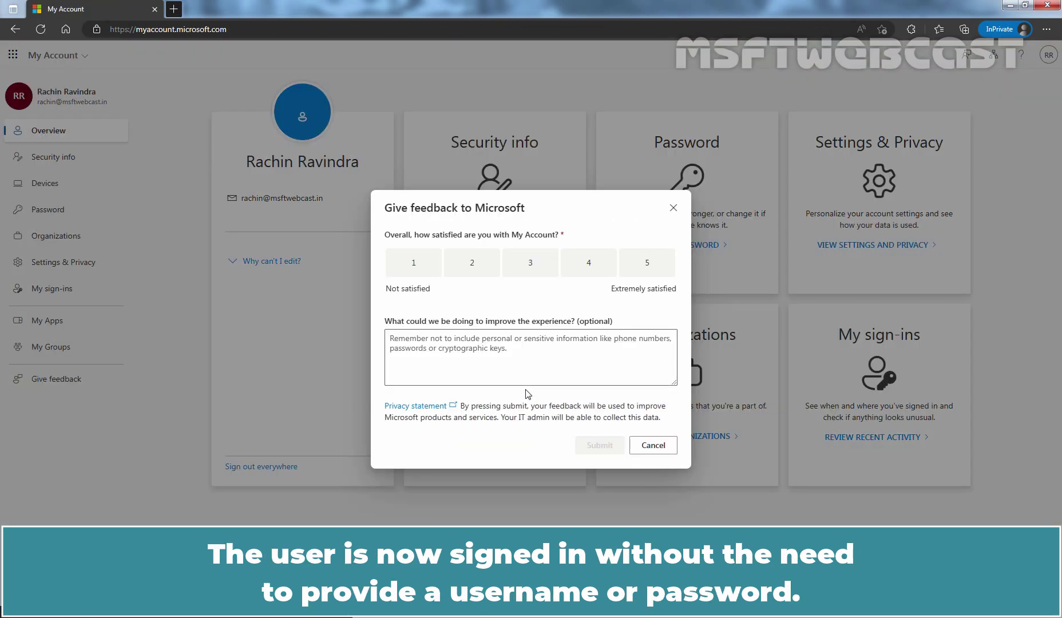
- Dismiss the feedback prompt, sign the test user out of My Account, and close the InPrivate window
{"action": "key", "text": "Escape"}
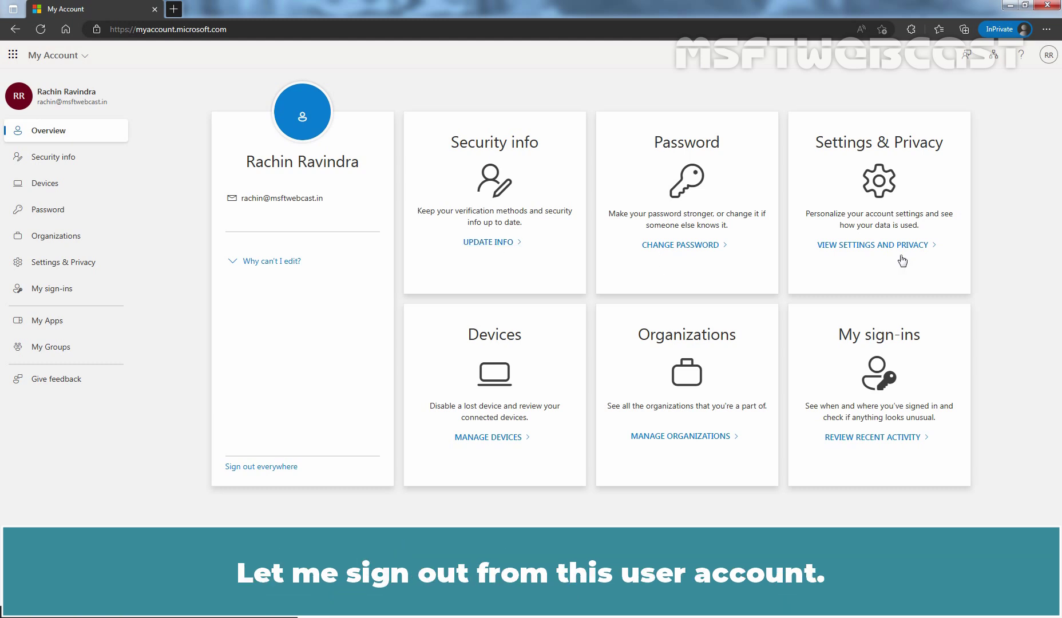
{"action": "left_click", "coordinate": [1049, 55]}
{"action": "left_click", "coordinate": [1041, 86]}
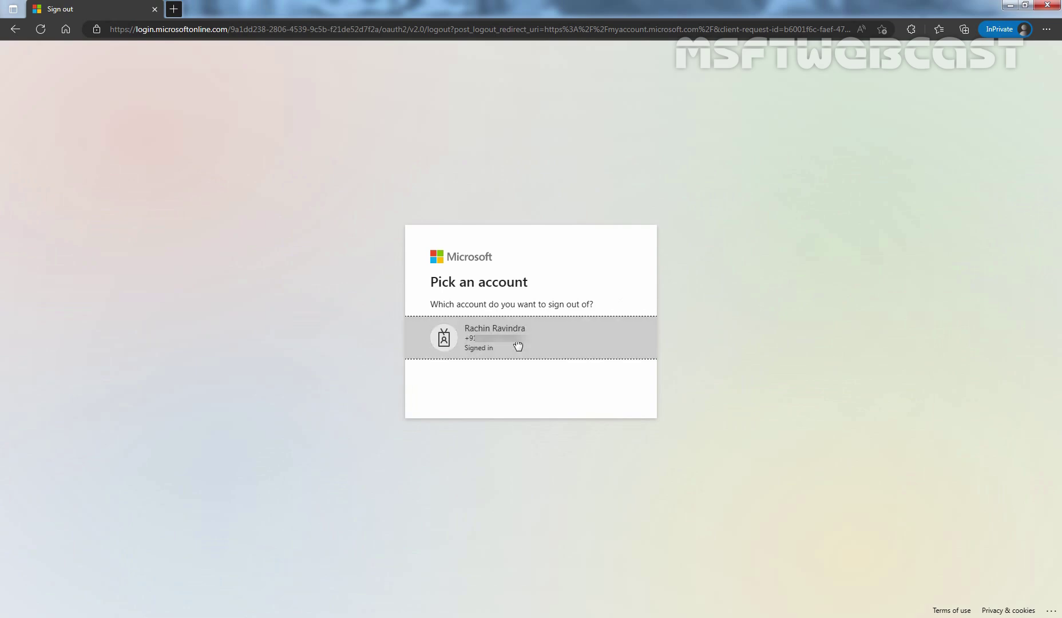
{"action": "left_click", "coordinate": [514, 344]}
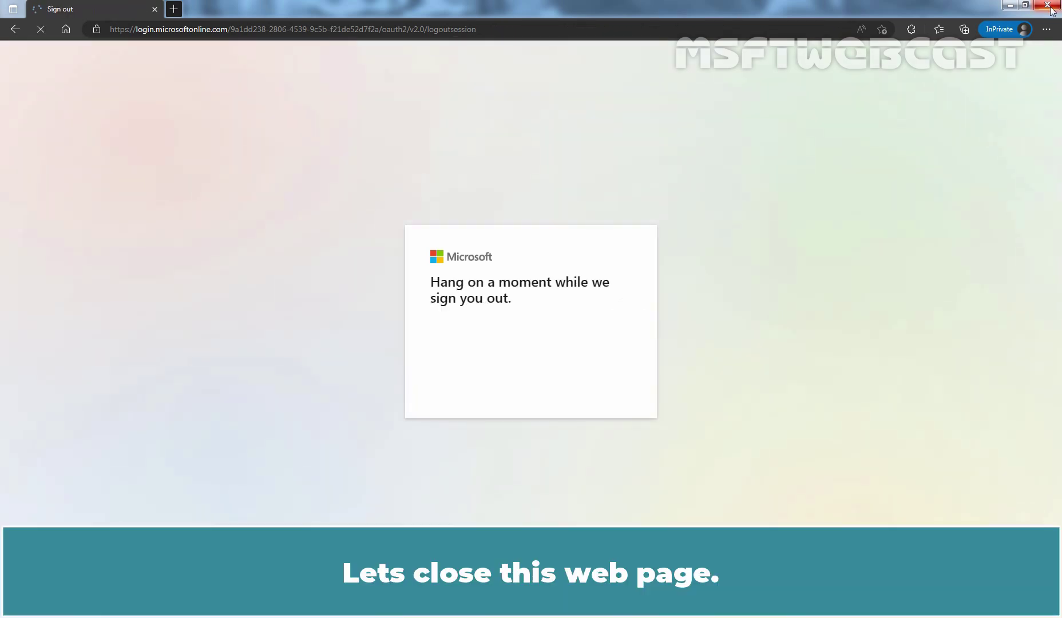
{"action": "left_click", "coordinate": [1050, 7]}
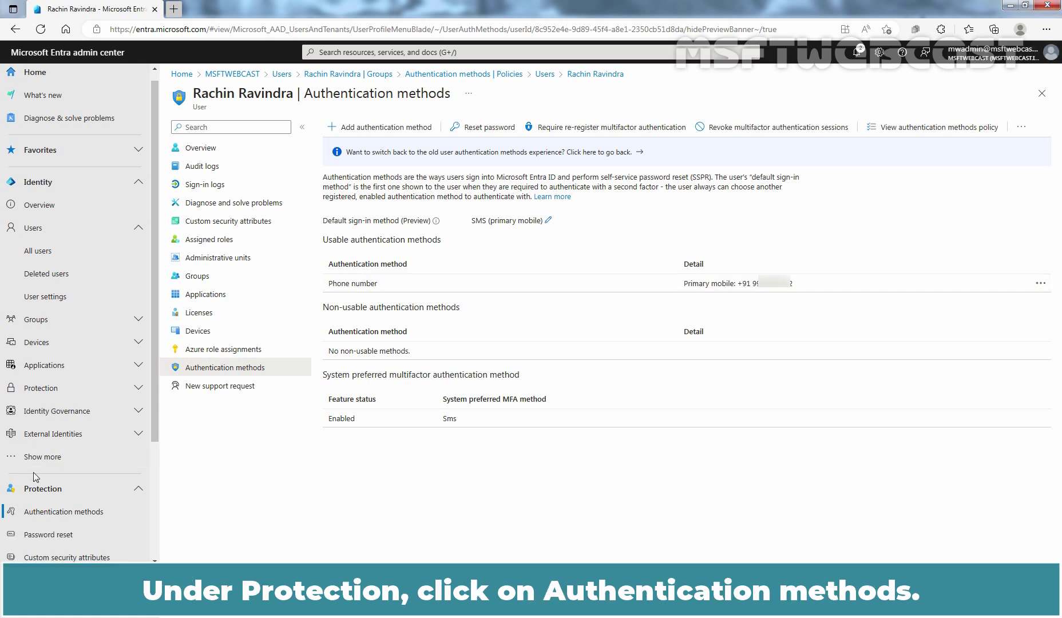
- Change the SMS method's target from Test-SMSAuth-Group to All users and save
{"action": "left_click", "coordinate": [72, 518]}
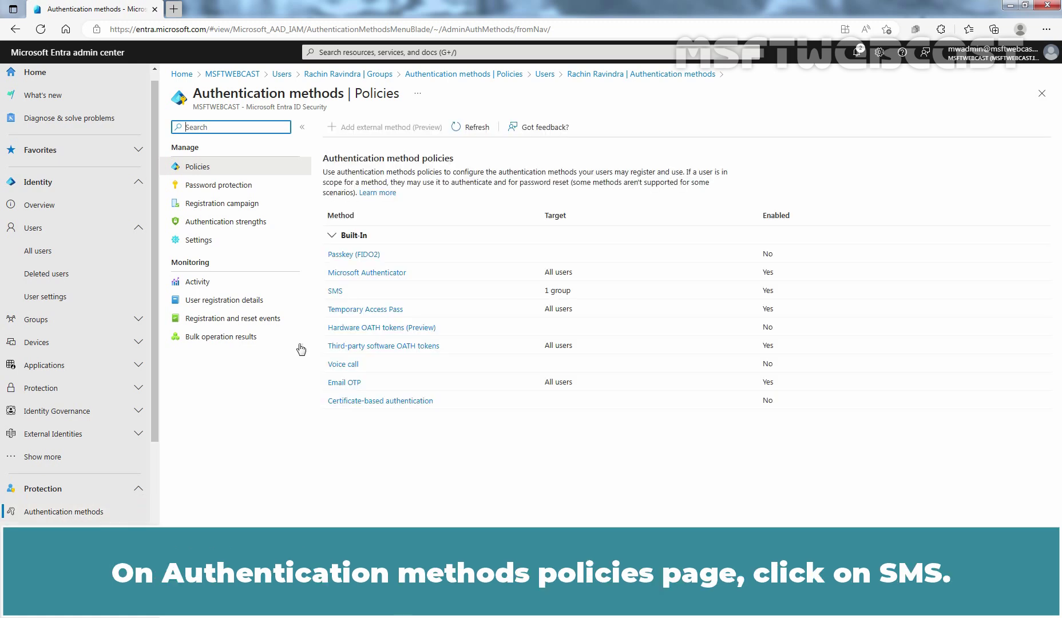
{"action": "left_click", "coordinate": [332, 292]}
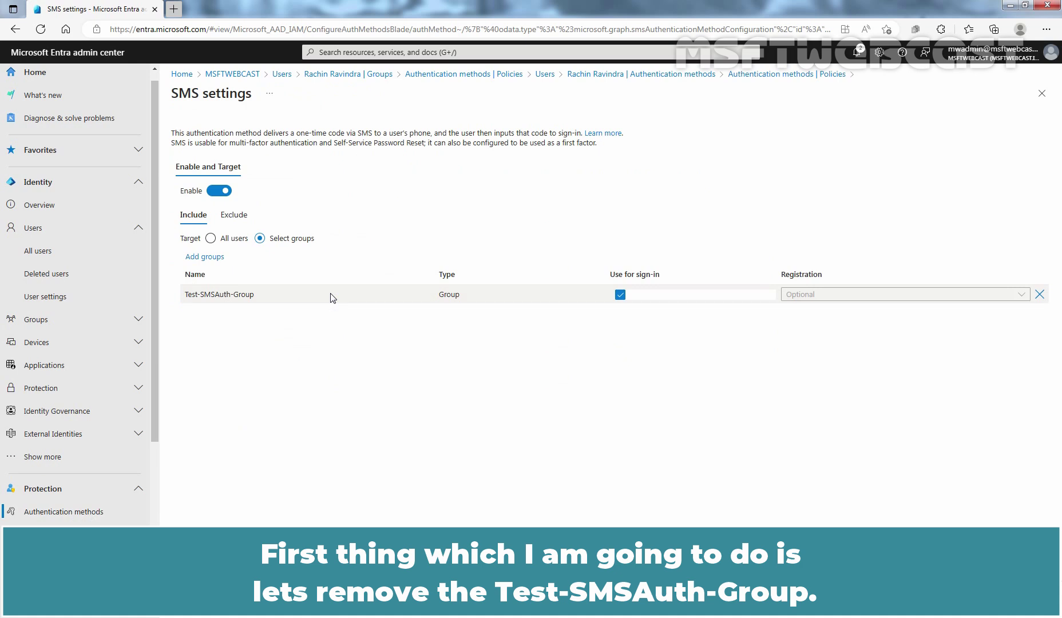
{"action": "left_click", "coordinate": [1040, 294]}
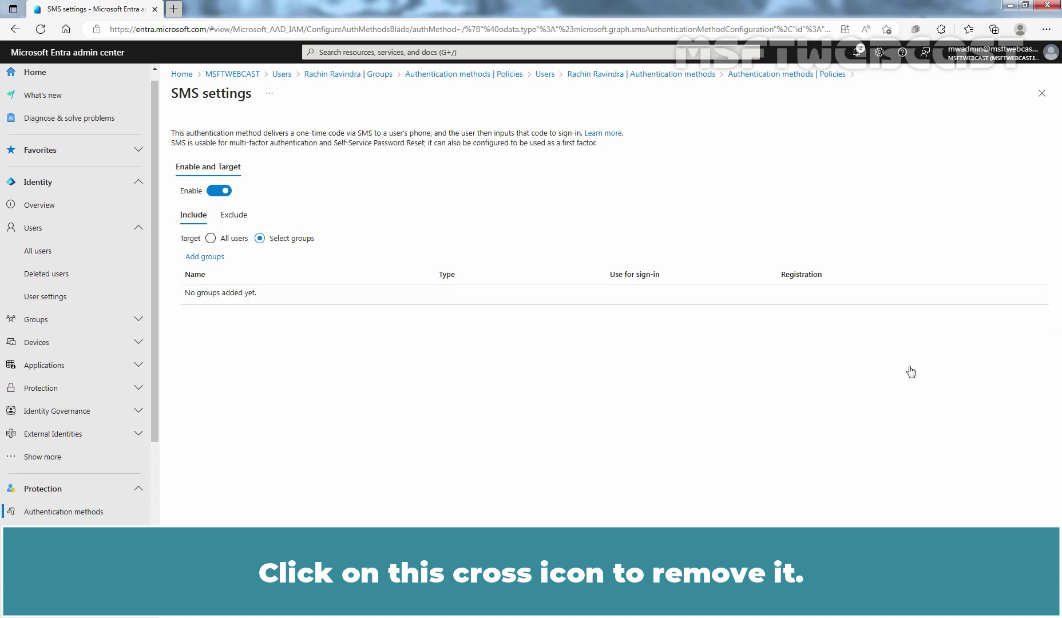
{"action": "left_click", "coordinate": [211, 238]}
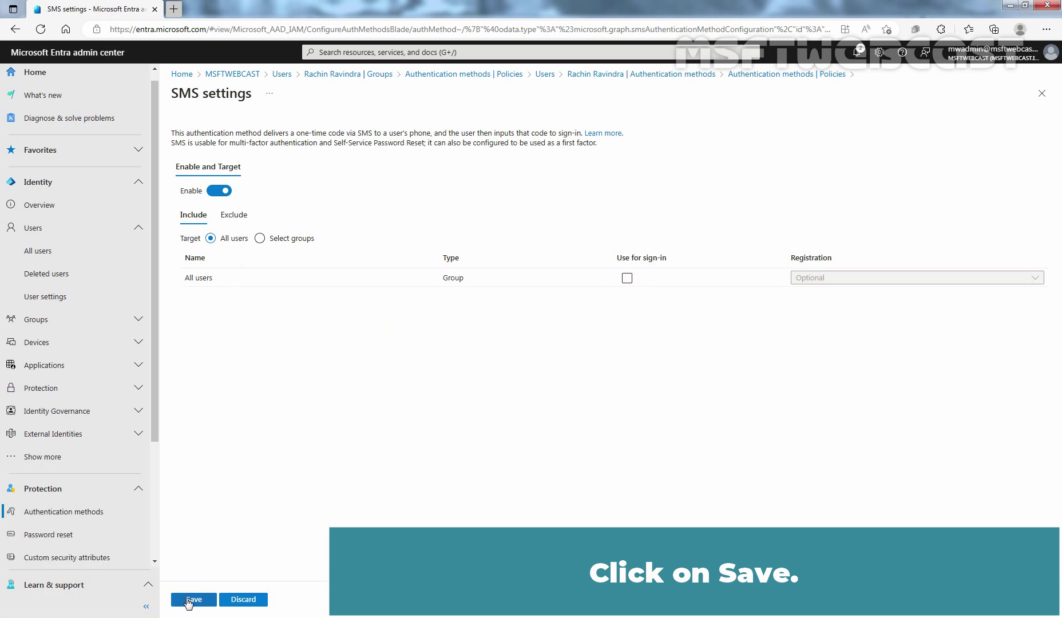
{"action": "left_click", "coordinate": [190, 599]}
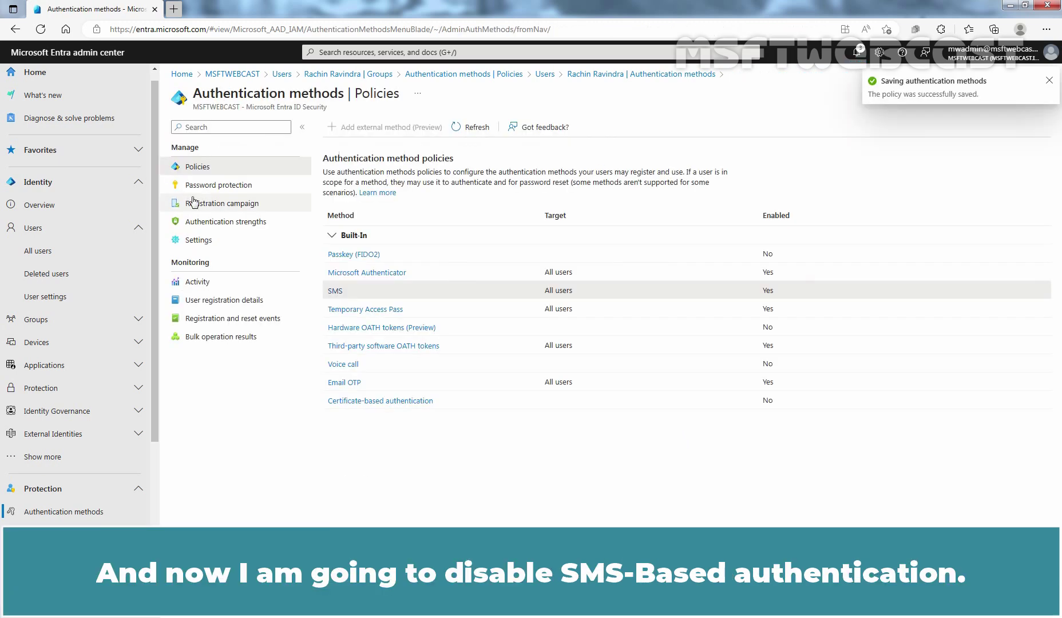
- Switch the SMS method off, acknowledge the lock-out warning, and save it as disabled
{"action": "left_click", "coordinate": [337, 291]}
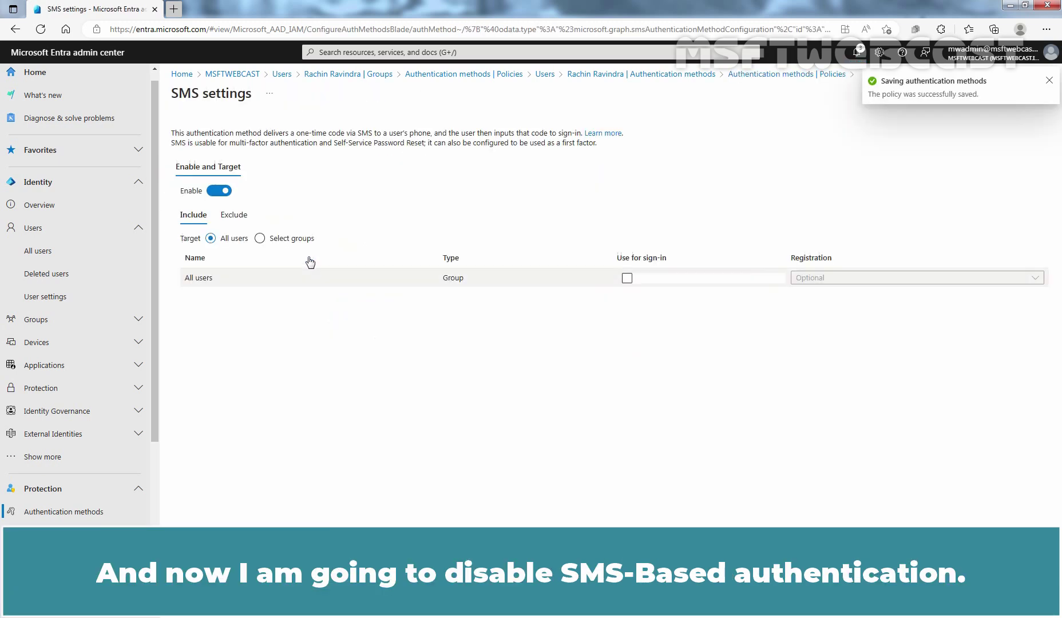
{"action": "left_click", "coordinate": [209, 192]}
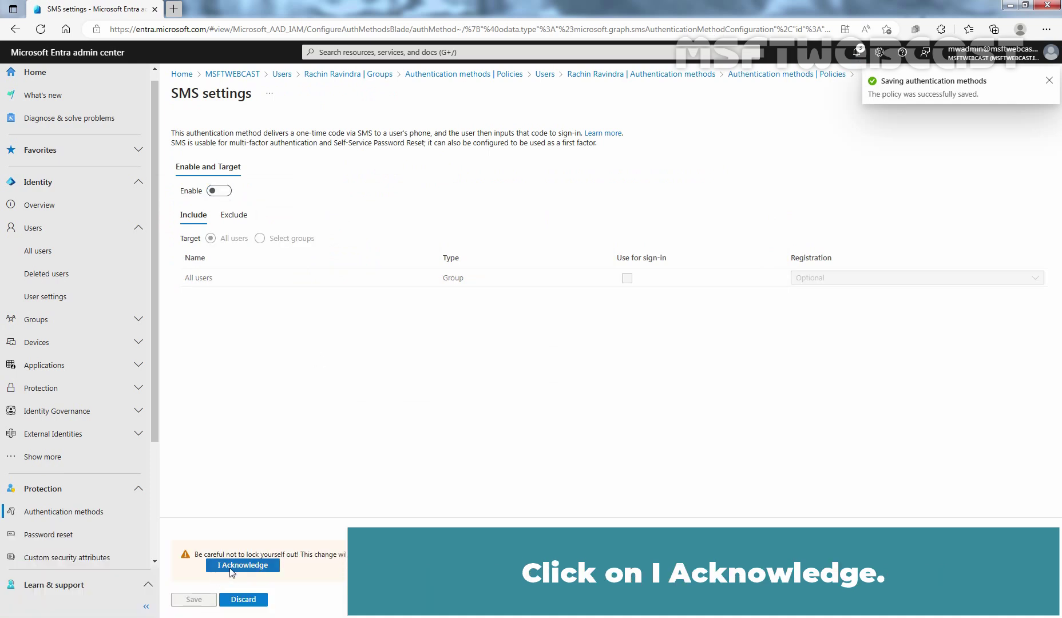
{"action": "left_click", "coordinate": [230, 568]}
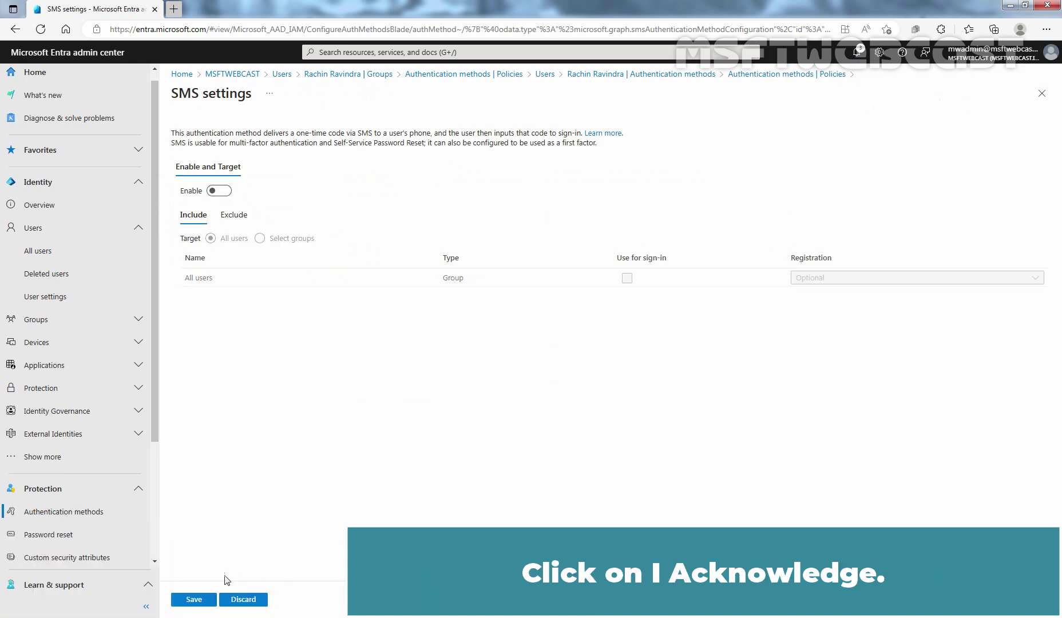
{"action": "left_click", "coordinate": [194, 599]}
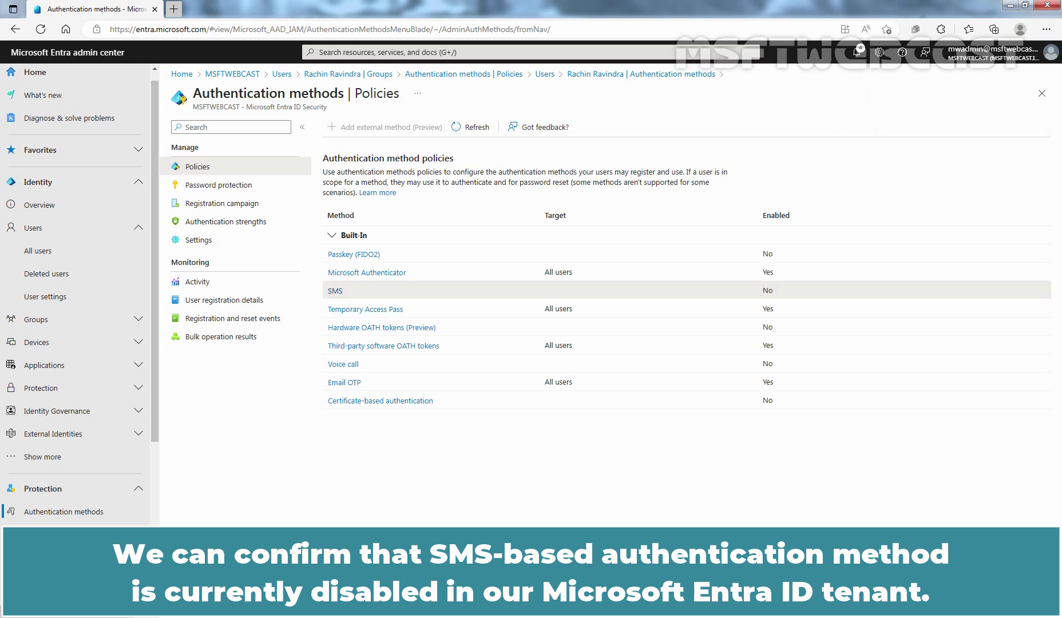
- Delete the Phone number method from the test user's authentication methods and confirm with Yes
{"action": "left_click", "coordinate": [36, 253]}
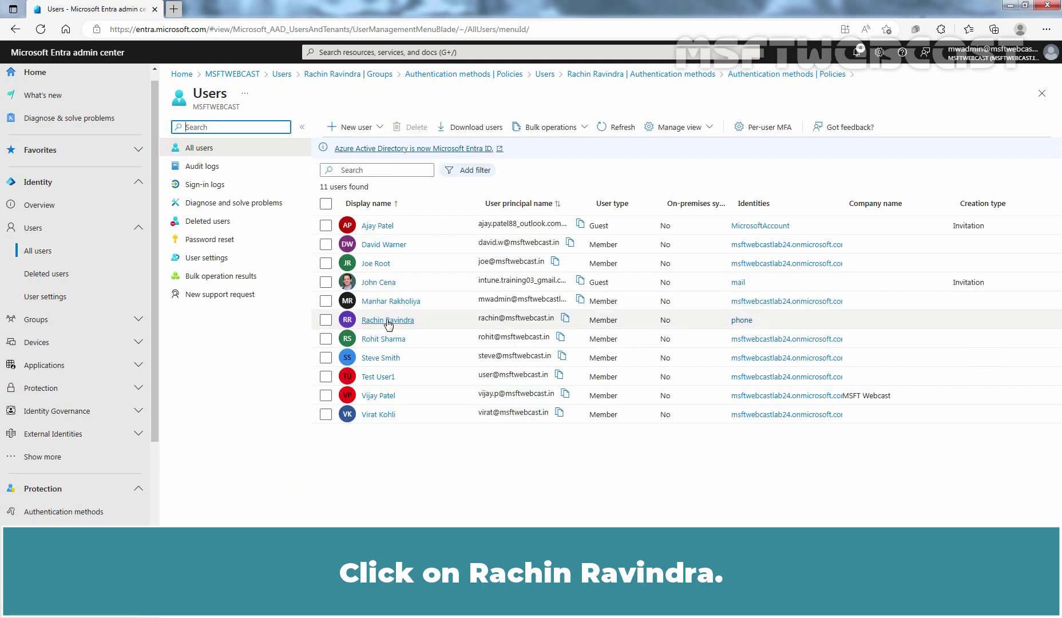
{"action": "left_click", "coordinate": [387, 320]}
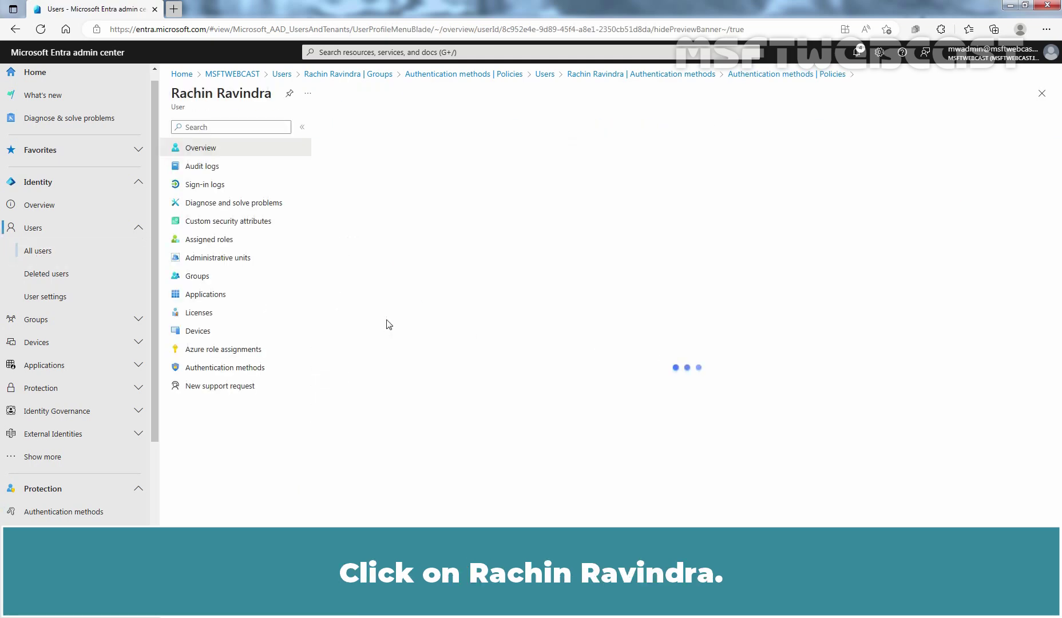
{"action": "left_click", "coordinate": [211, 369]}
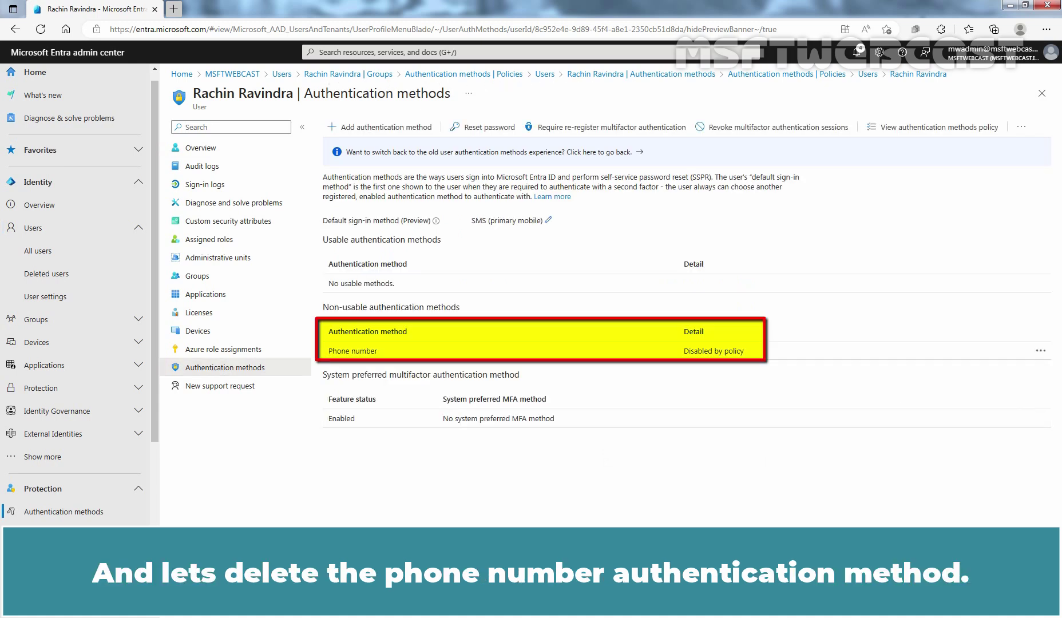
{"action": "left_click", "coordinate": [1040, 351]}
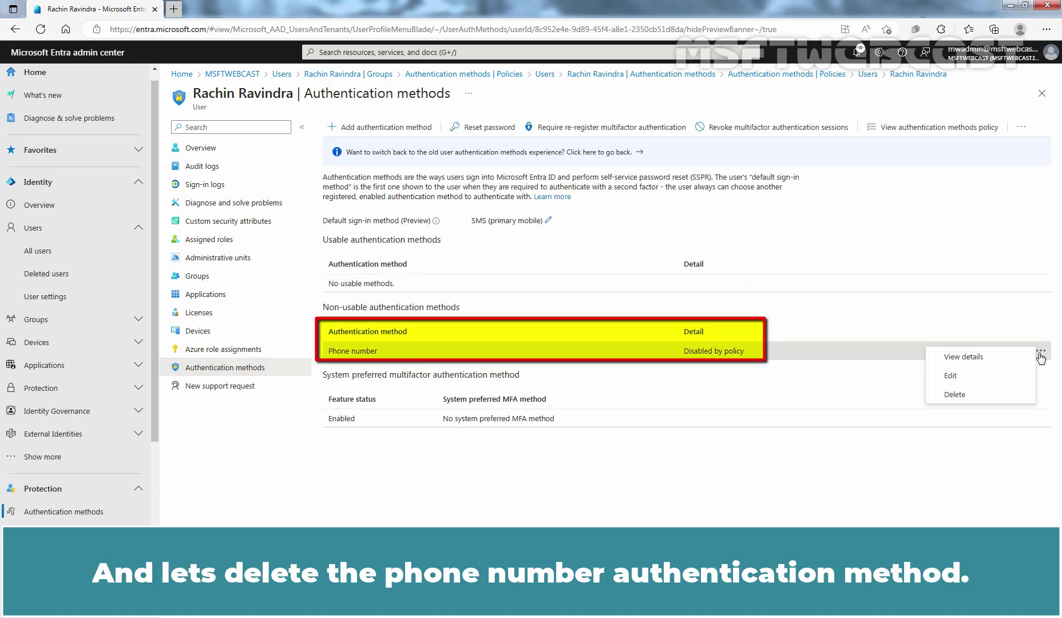
{"action": "left_click", "coordinate": [954, 395]}
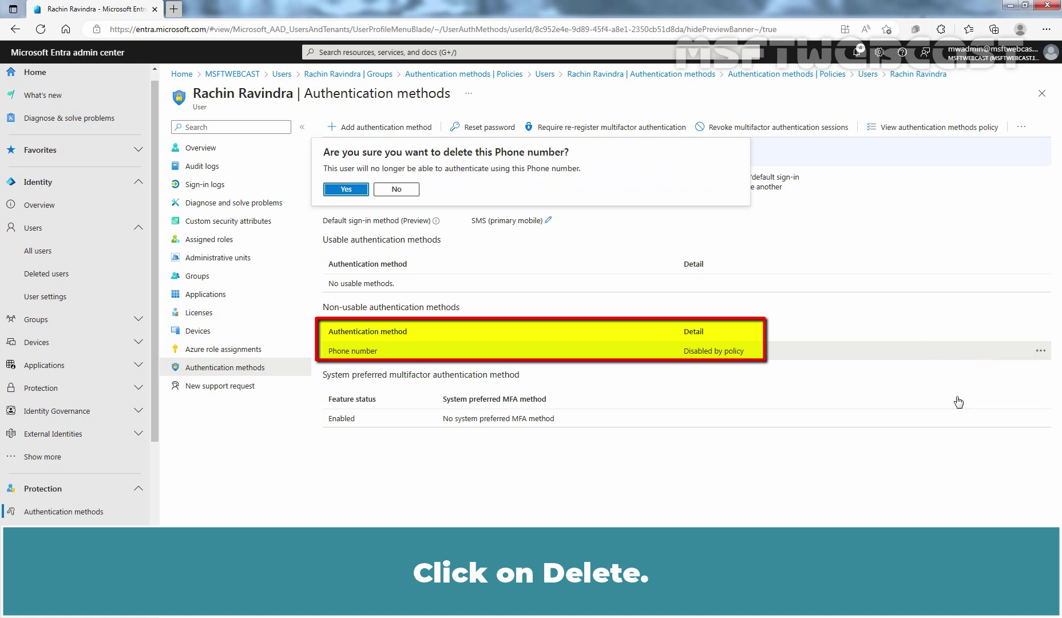
{"action": "left_click", "coordinate": [346, 190]}
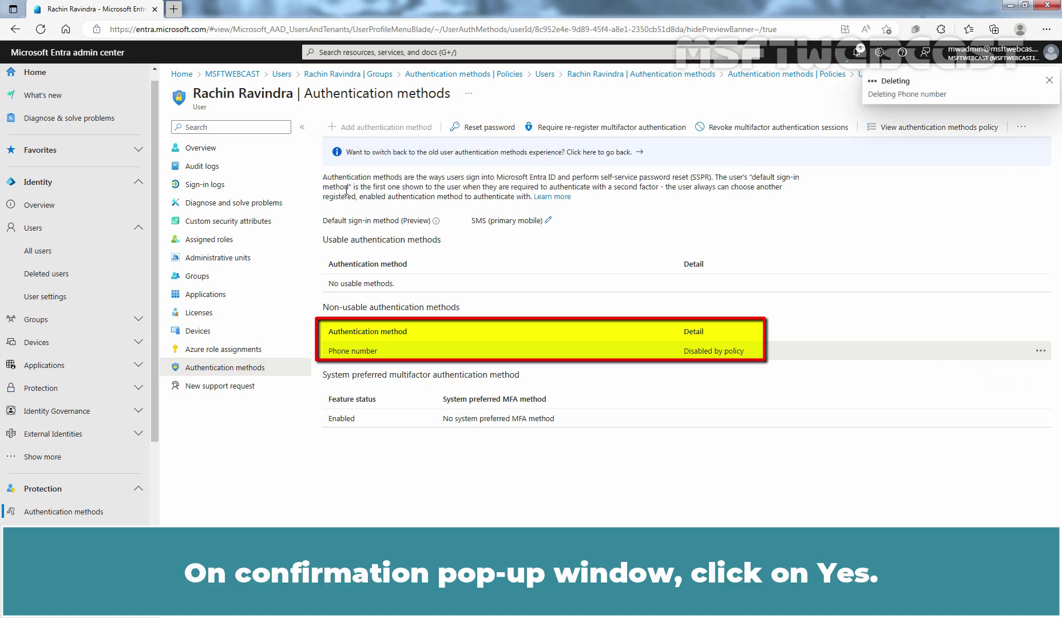